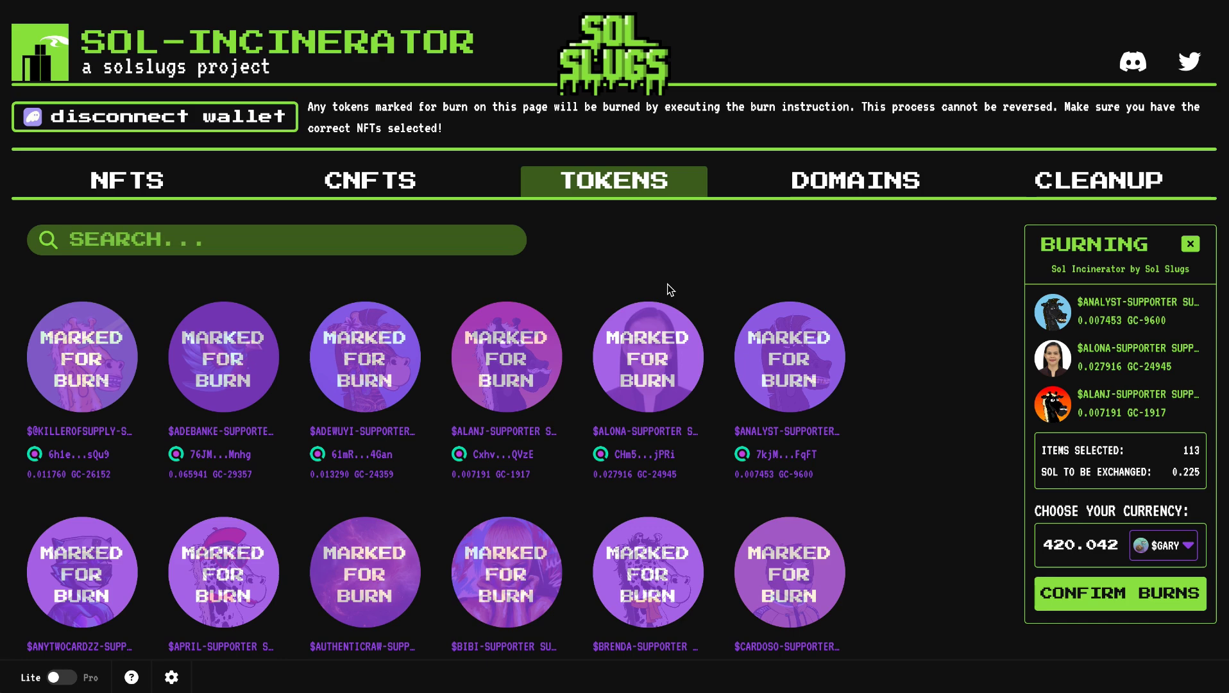
Confirm the Burning panel's 113 supporter tokens for a payout of about 420 $GARY
{"action": "left_click", "coordinate": [1137, 593]}
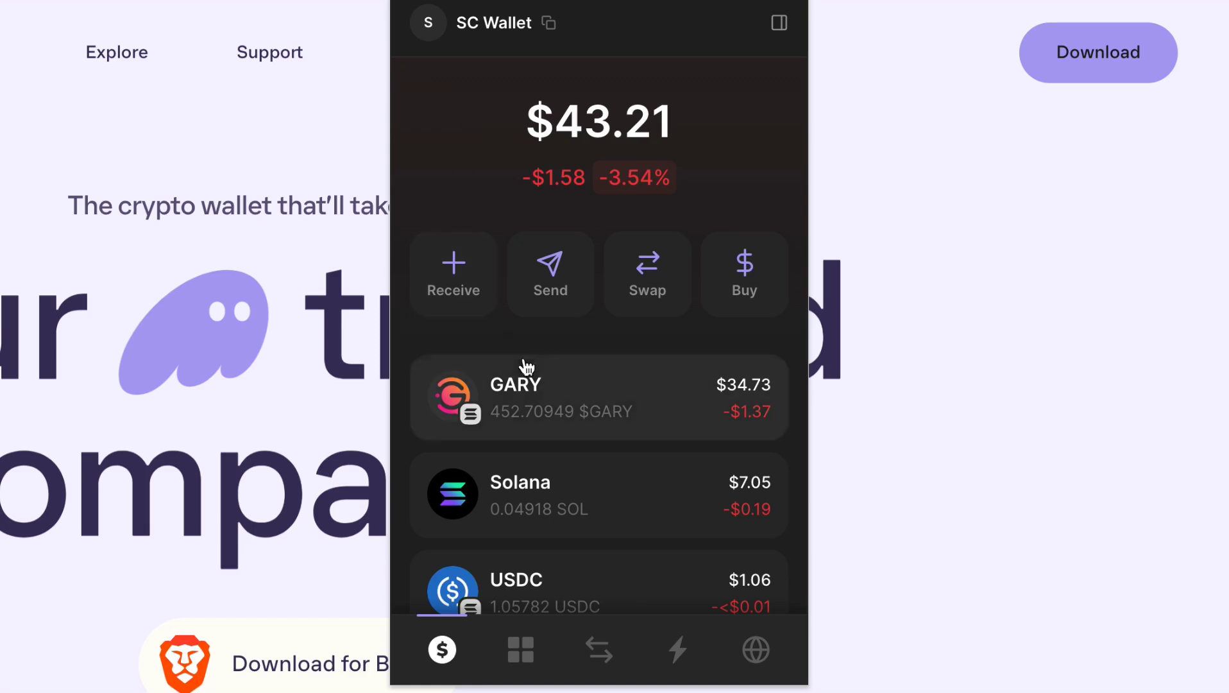
Scroll through the Phantom token list to review the remaining supporter tokens
{"action": "scroll", "coordinate": [526, 417], "scroll_direction": "down", "scroll_amount": 2}
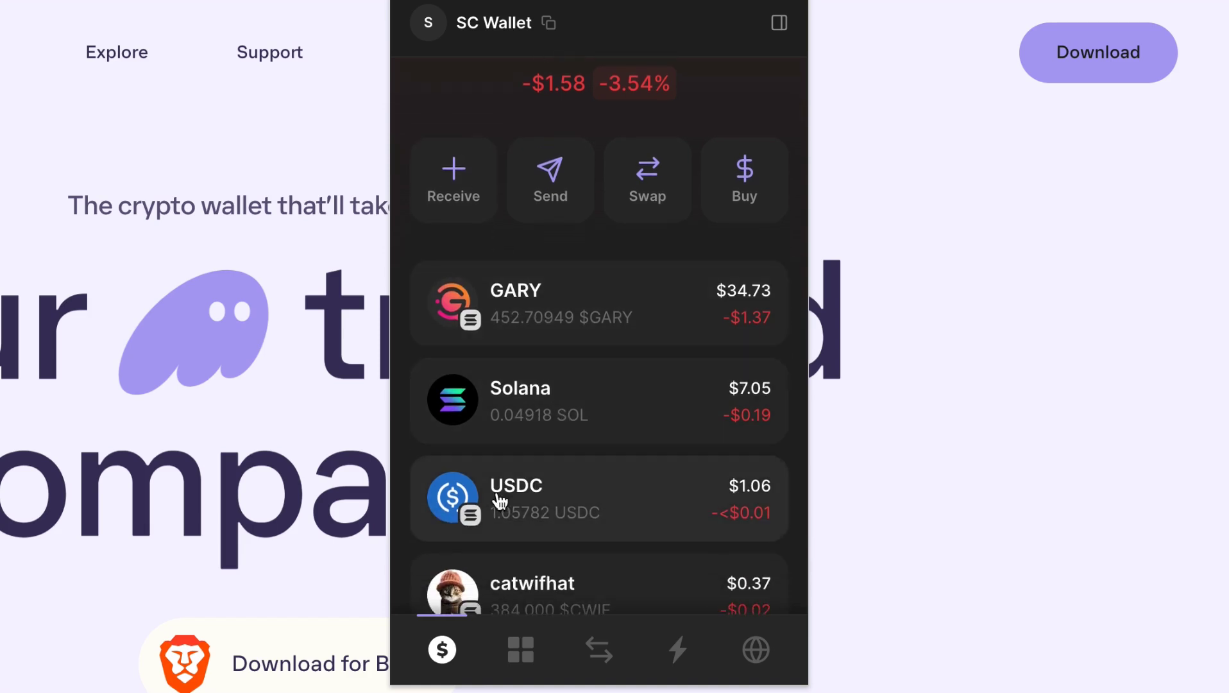
{"action": "scroll", "coordinate": [487, 539], "scroll_direction": "down", "scroll_amount": 2}
{"action": "scroll", "coordinate": [704, 440], "scroll_direction": "down", "scroll_amount": 2}
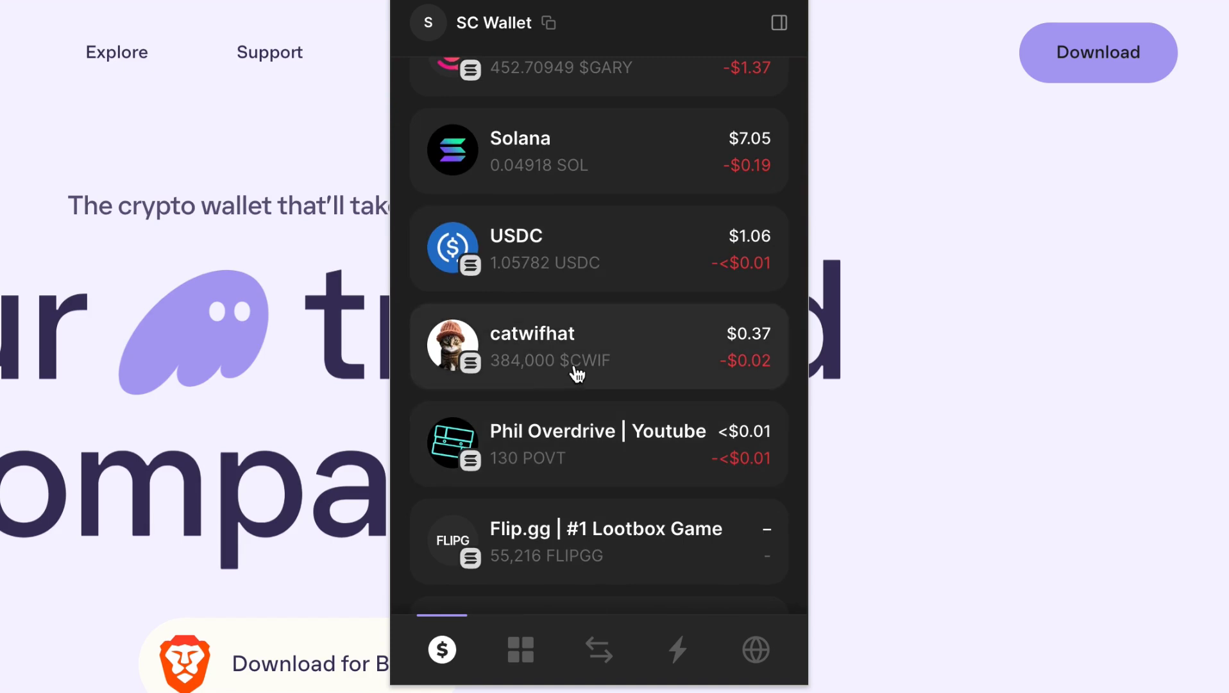
{"action": "scroll", "coordinate": [556, 516], "scroll_direction": "down", "scroll_amount": 5}
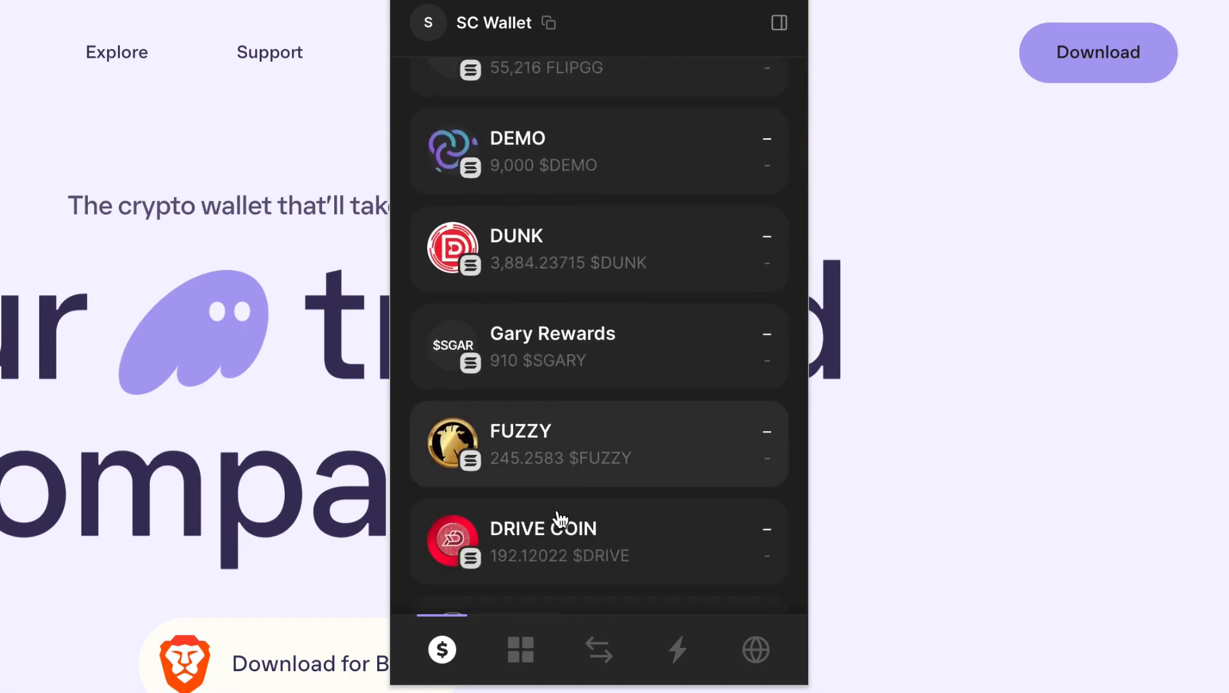
{"action": "scroll", "coordinate": [557, 515], "scroll_direction": "up", "scroll_amount": 1}
{"action": "scroll", "coordinate": [561, 517], "scroll_direction": "down", "scroll_amount": 7}
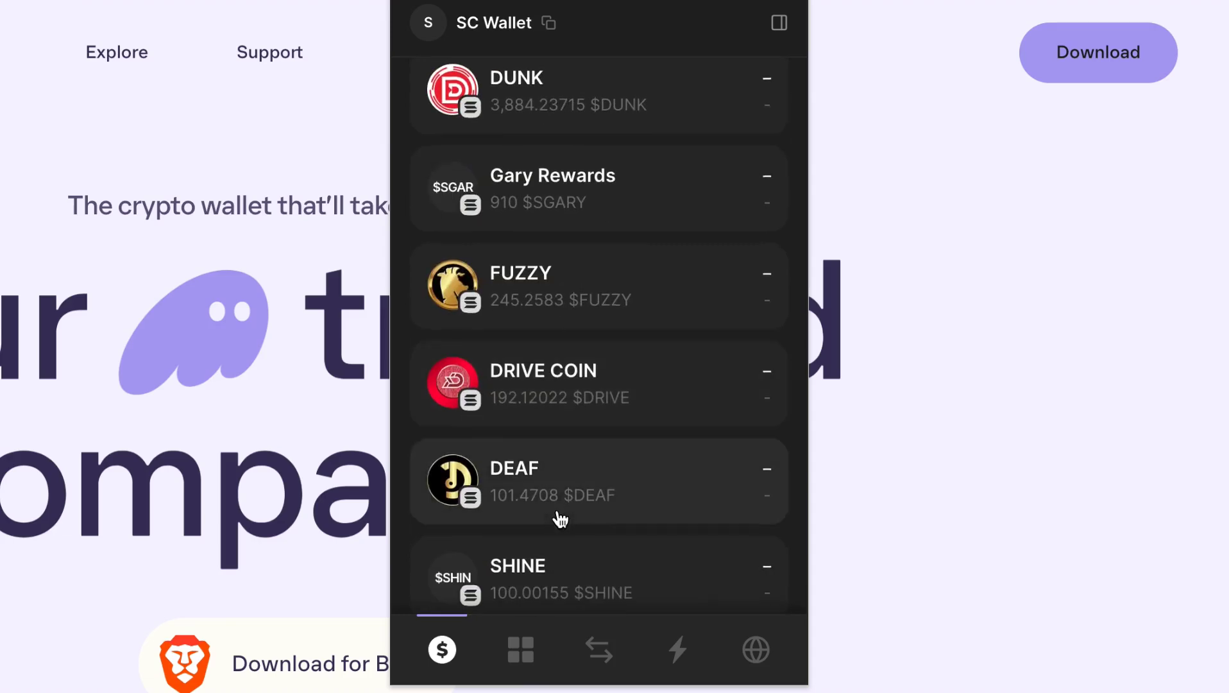
{"action": "scroll", "coordinate": [561, 516], "scroll_direction": "down", "scroll_amount": 2}
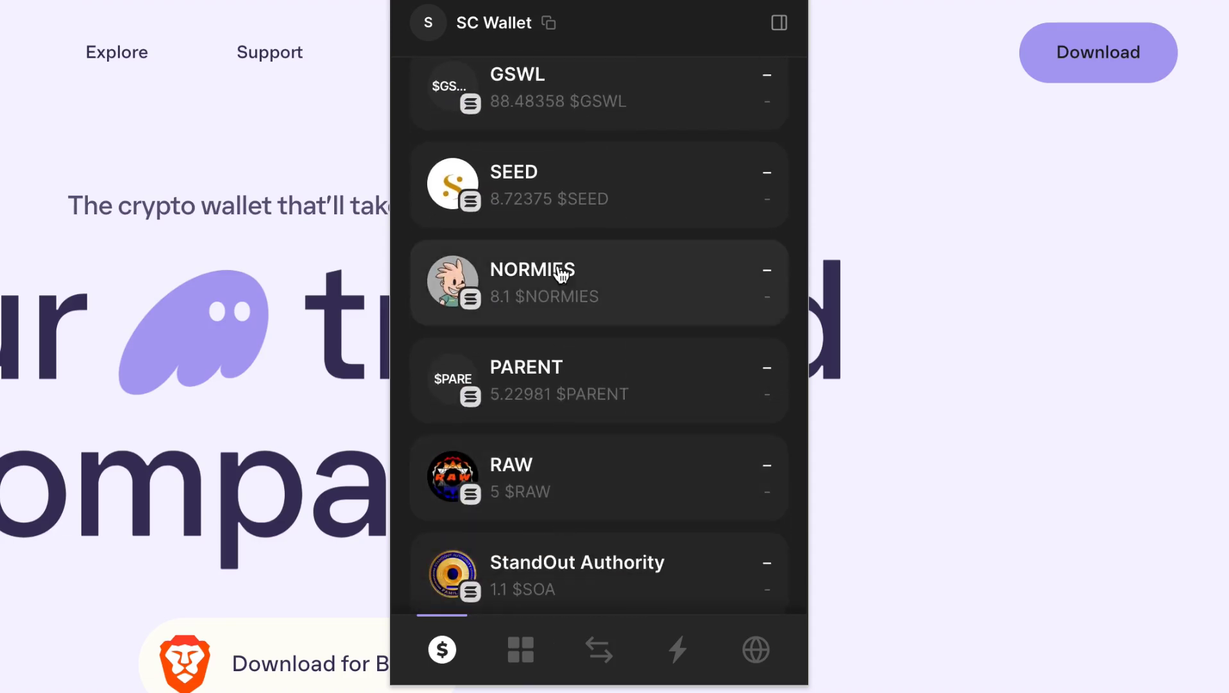
{"action": "scroll", "coordinate": [568, 197], "scroll_direction": "up", "scroll_amount": 2}
{"action": "scroll", "coordinate": [568, 197], "scroll_direction": "down", "scroll_amount": 5}
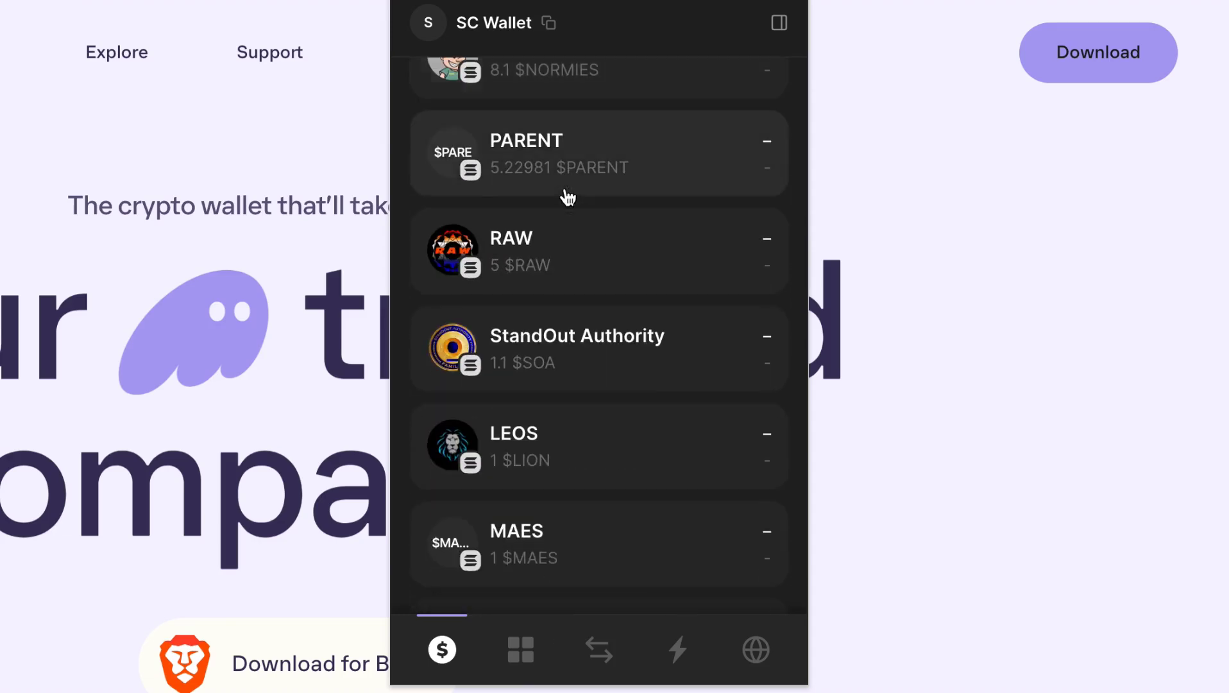
{"action": "scroll", "coordinate": [516, 362], "scroll_direction": "down", "scroll_amount": 5}
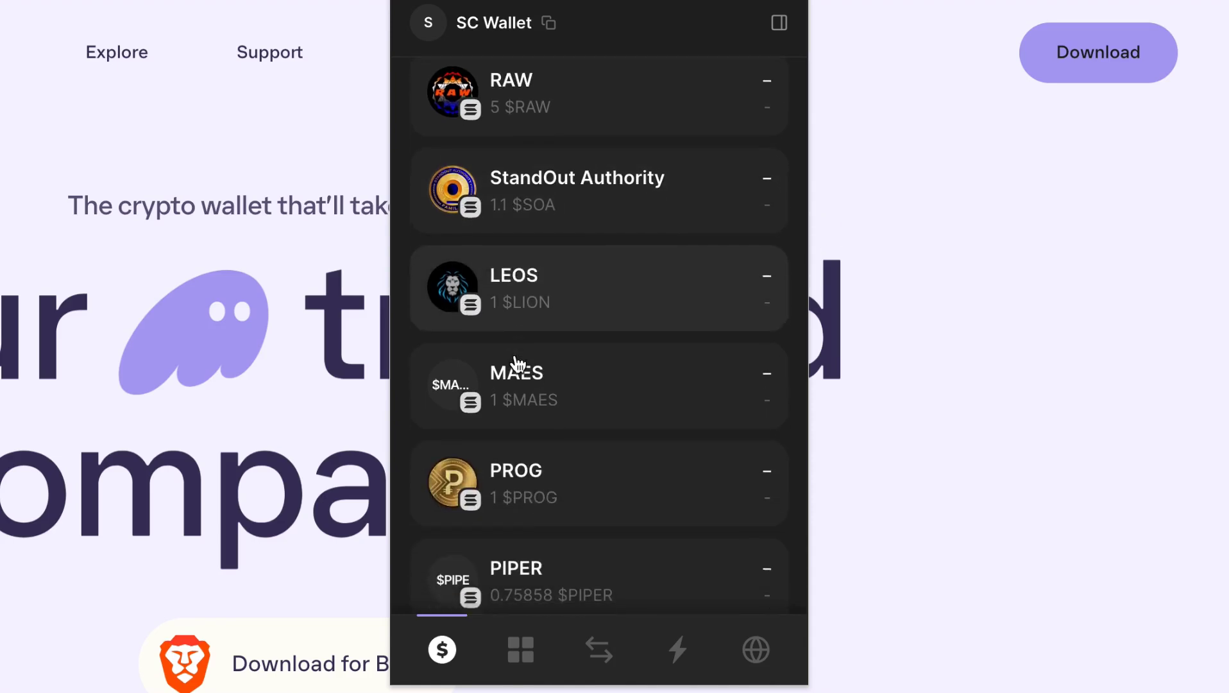
{"action": "scroll", "coordinate": [517, 364], "scroll_direction": "down", "scroll_amount": 3}
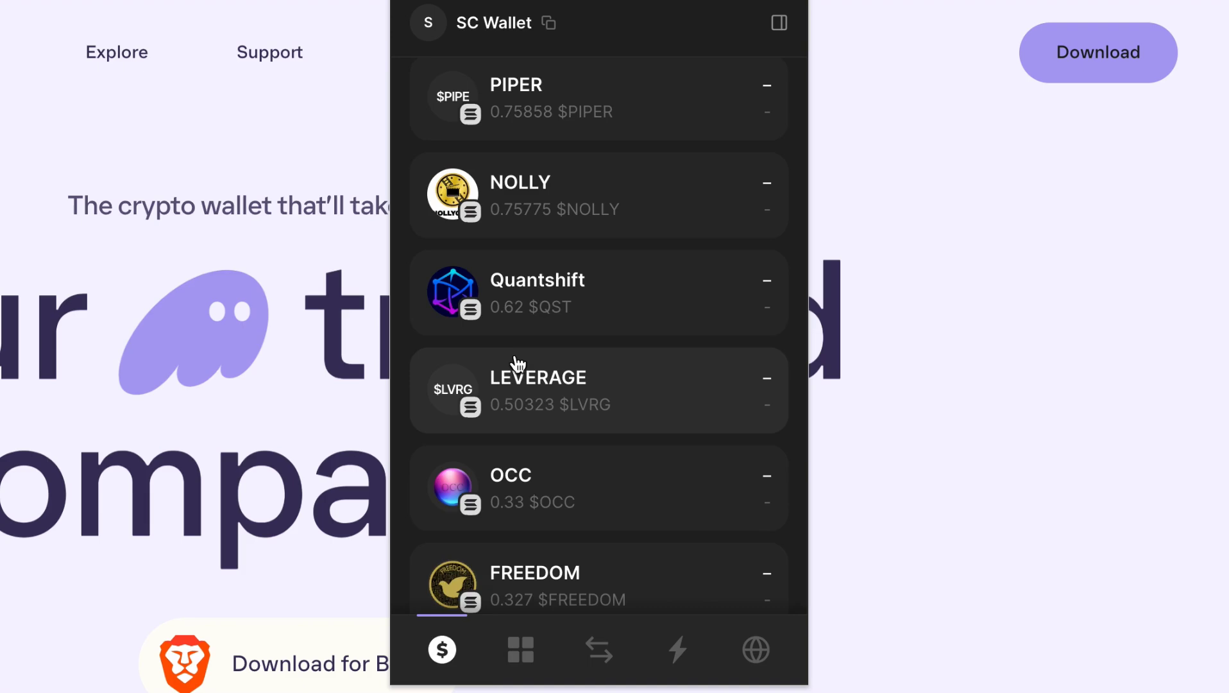
{"action": "scroll", "coordinate": [517, 363], "scroll_direction": "down", "scroll_amount": 15}
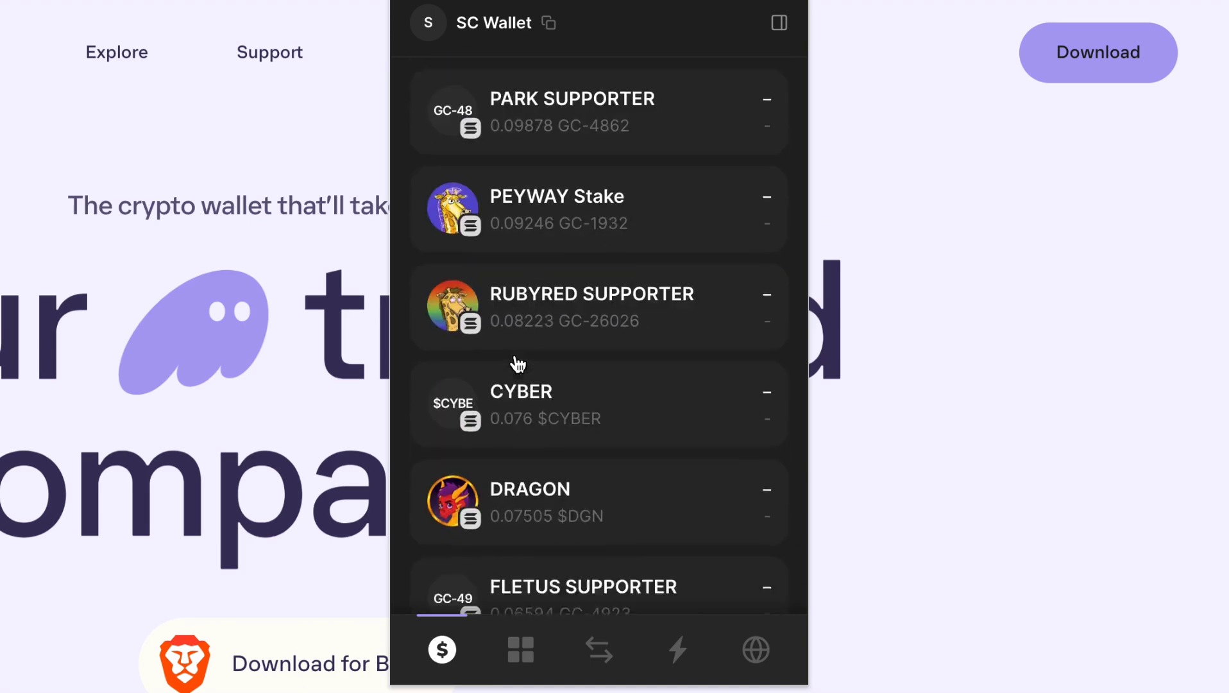
{"action": "scroll", "coordinate": [517, 364], "scroll_direction": "up", "scroll_amount": 3}
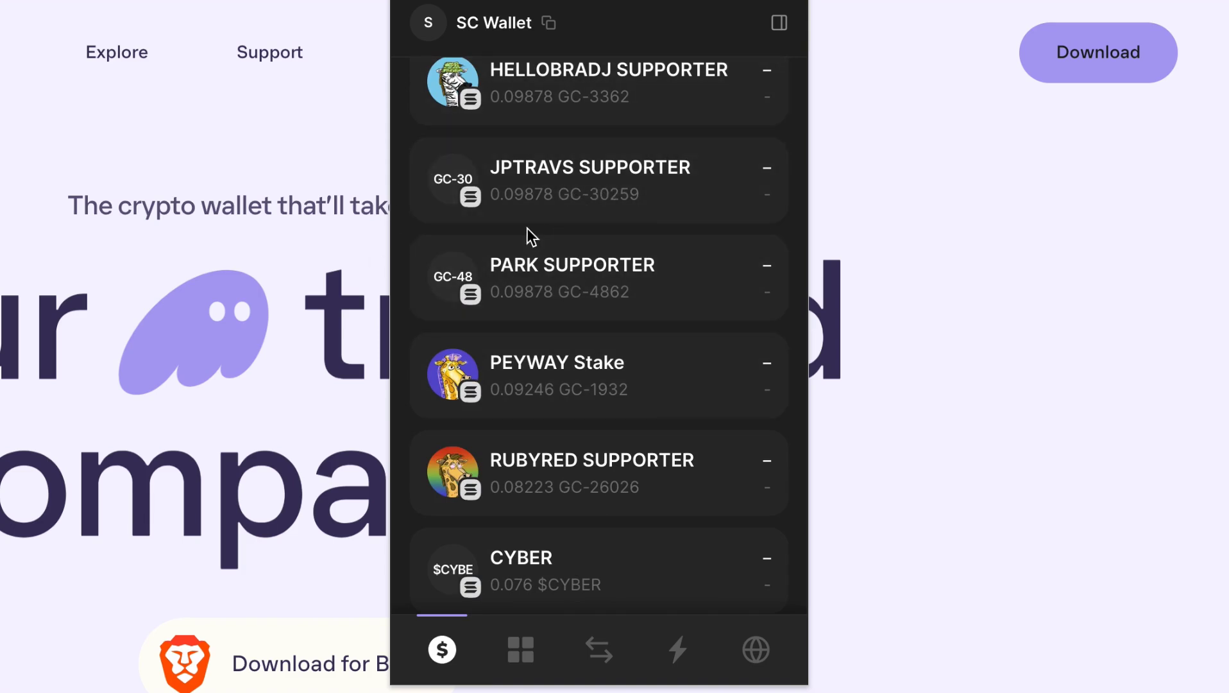
{"action": "scroll", "coordinate": [584, 473], "scroll_direction": "down", "scroll_amount": 10}
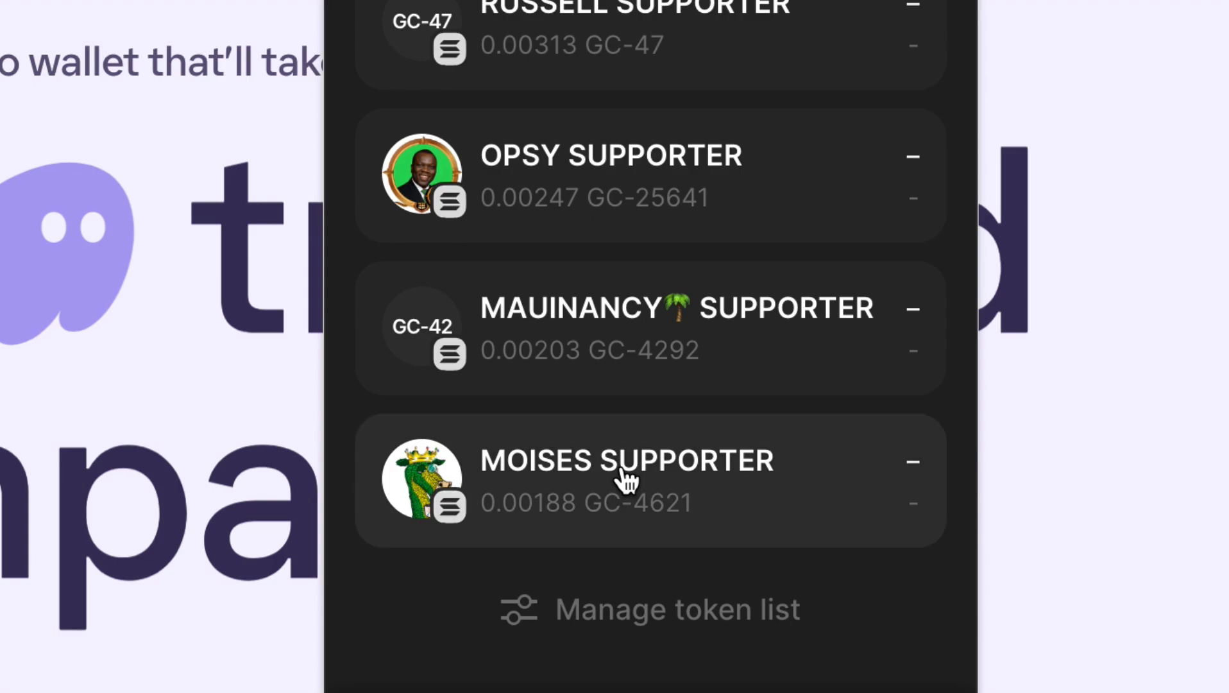
{"action": "scroll", "coordinate": [626, 479], "scroll_direction": "up", "scroll_amount": 15}
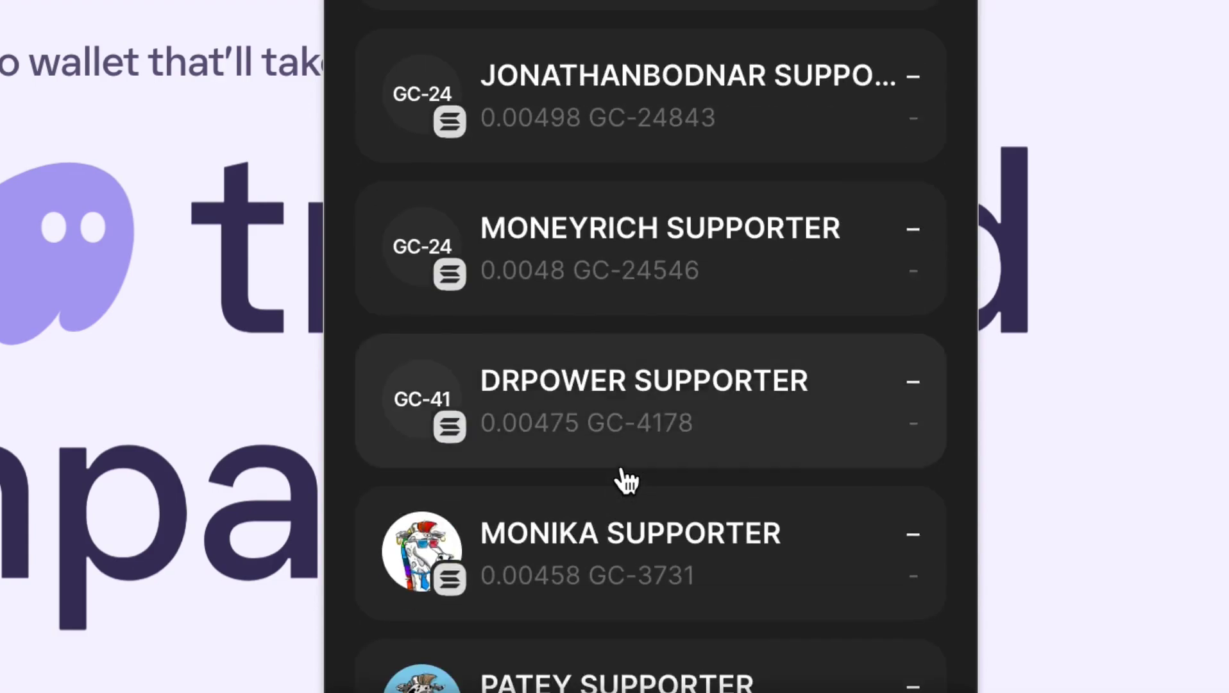
{"action": "scroll", "coordinate": [625, 480], "scroll_direction": "up", "scroll_amount": 5}
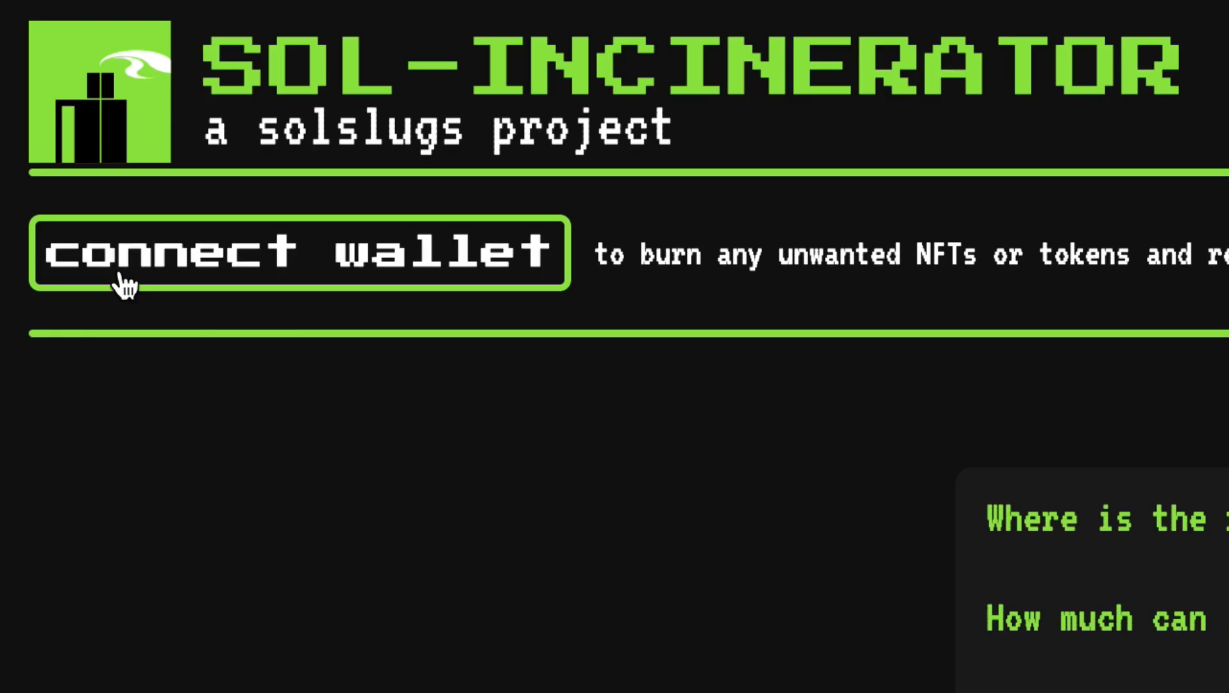
Connect the Phantom wallet and browse its 628 loaded items in the NFTs list
{"action": "left_click", "coordinate": [125, 287]}
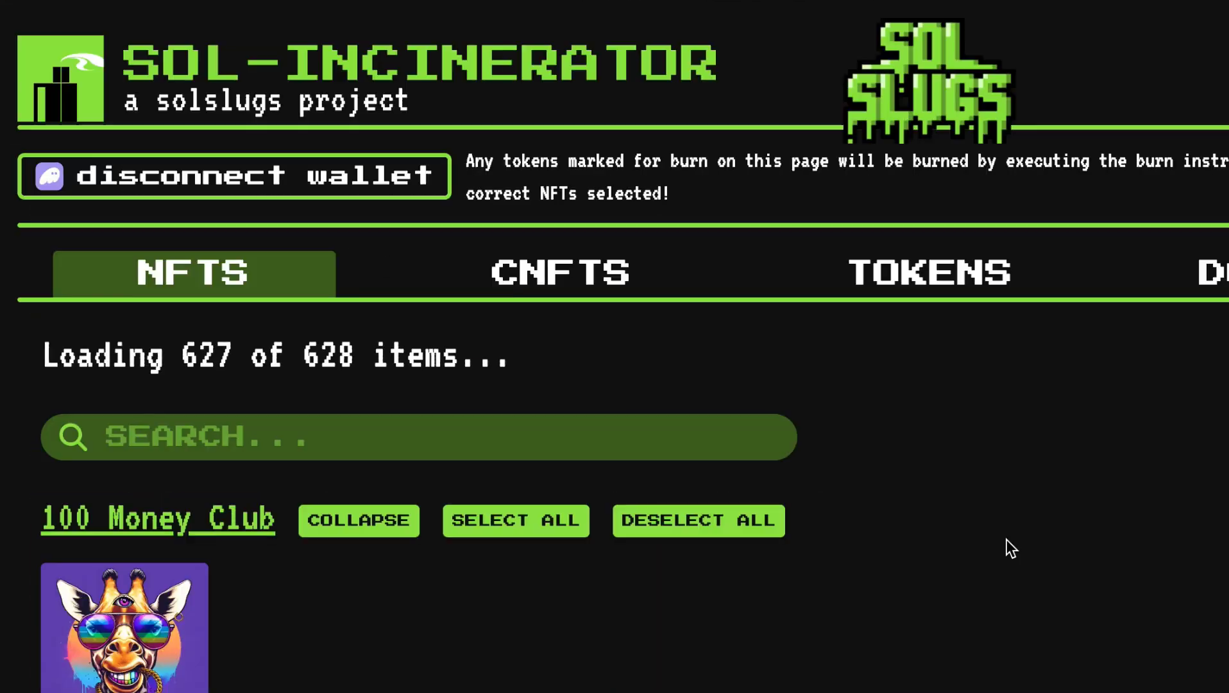
{"action": "scroll", "coordinate": [1010, 548], "scroll_direction": "down", "scroll_amount": 20}
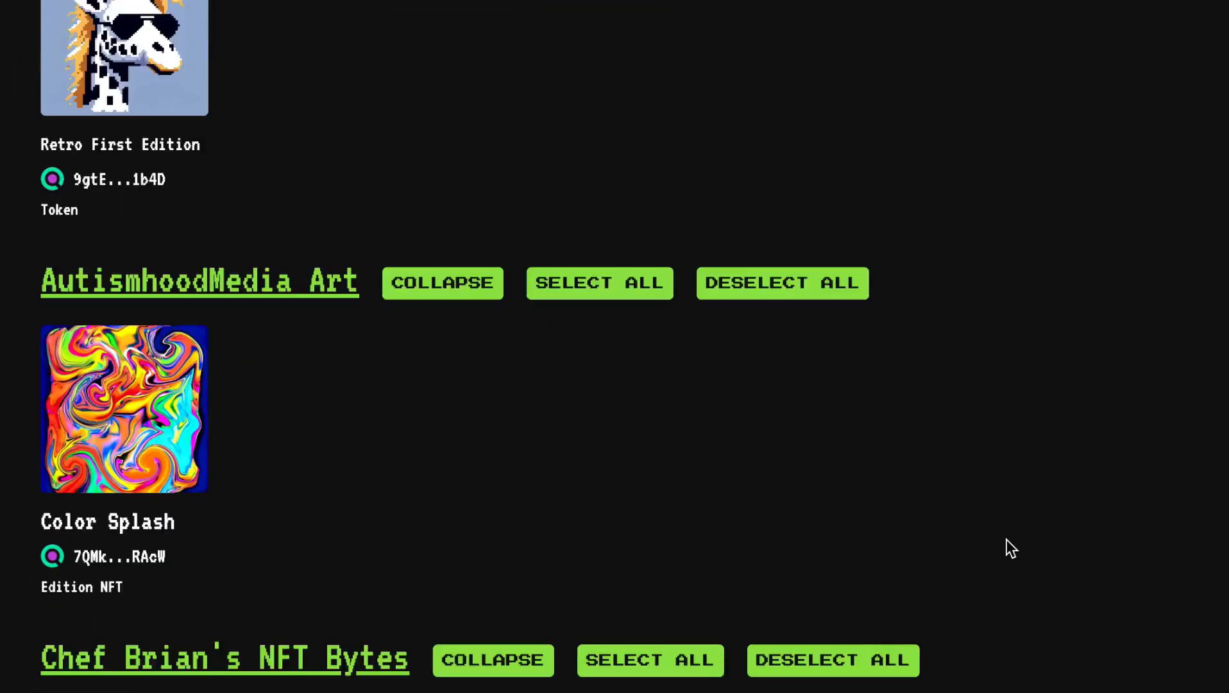
{"action": "scroll", "coordinate": [1007, 540], "scroll_direction": "down", "scroll_amount": 20}
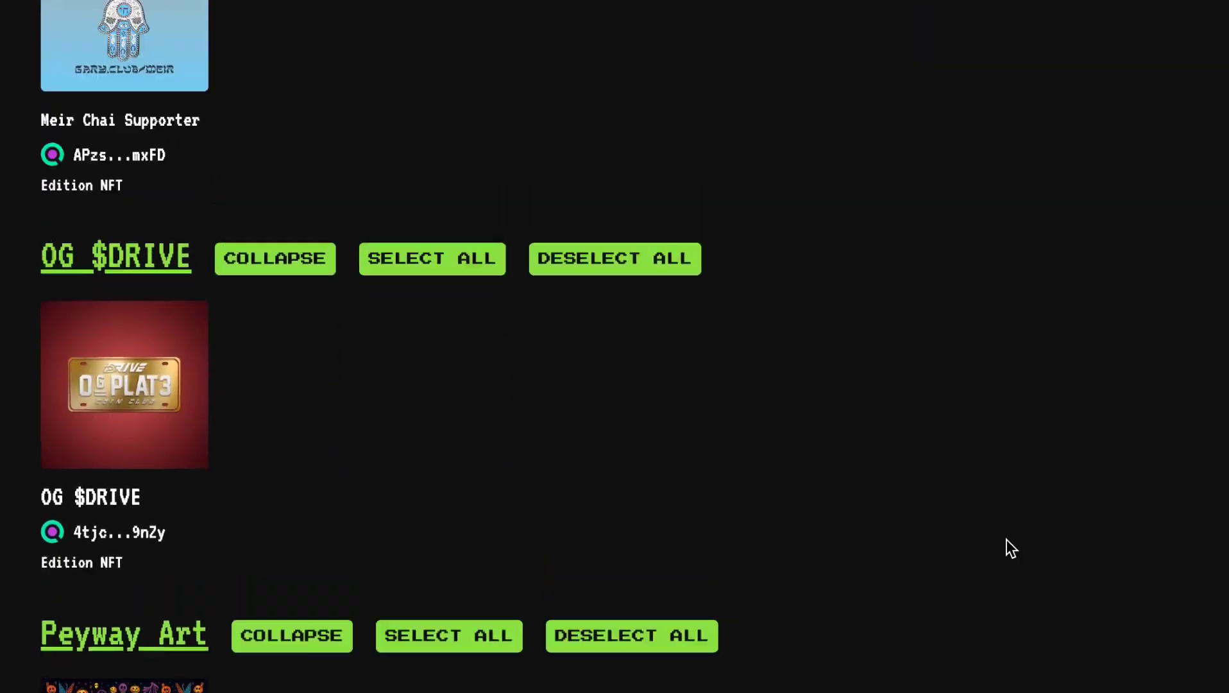
{"action": "scroll", "coordinate": [1007, 539], "scroll_direction": "up", "scroll_amount": 20}
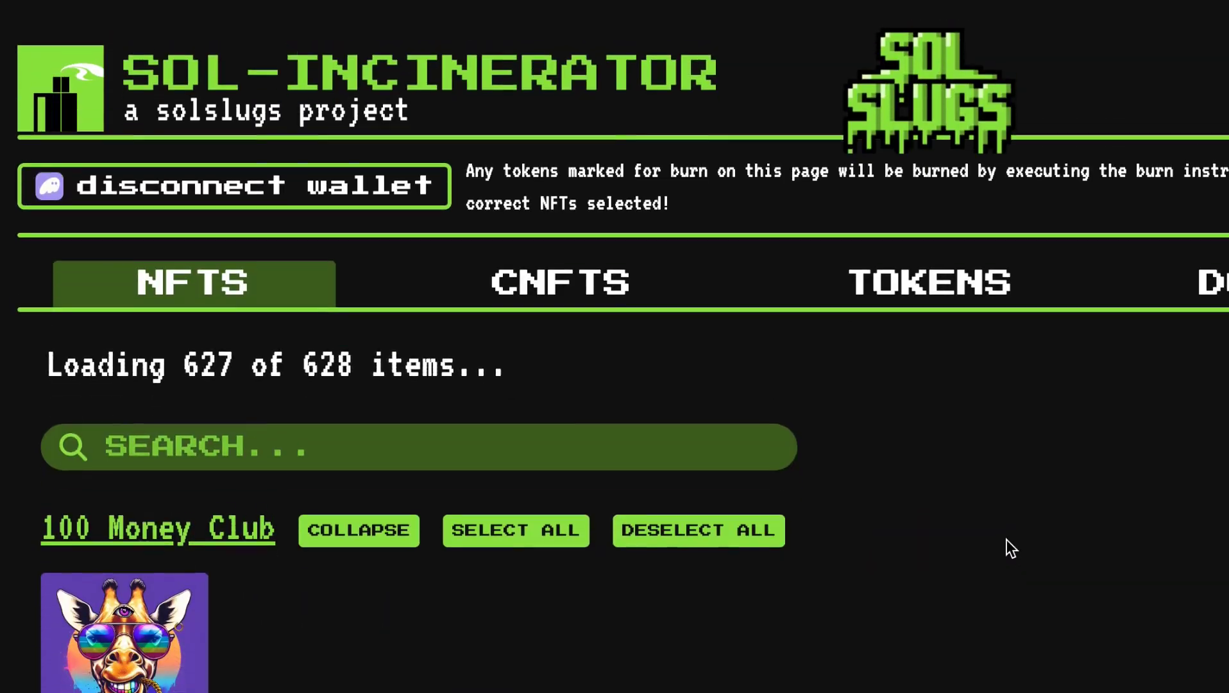
Browse the compressed NFT groups like 'UNPROTECTED WALLET' and '2.0 Jupiter AirDrop', then return to the top
{"action": "left_click", "coordinate": [560, 282]}
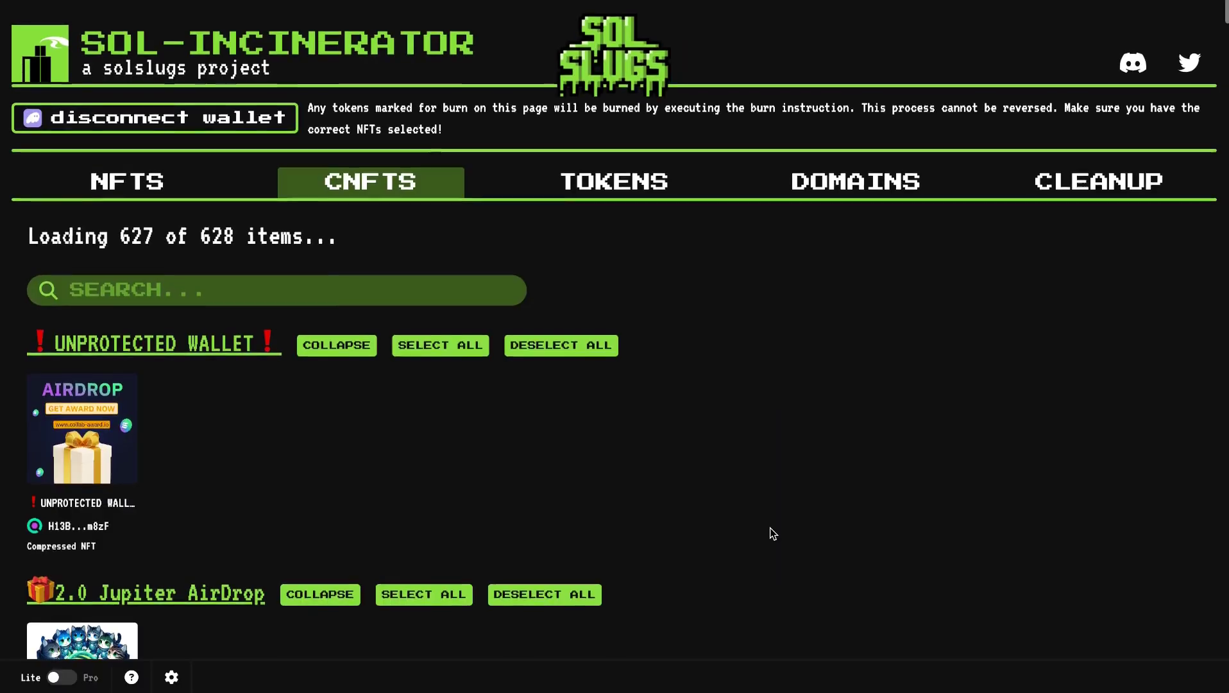
{"action": "scroll", "coordinate": [770, 534], "scroll_direction": "down", "scroll_amount": 8}
{"action": "scroll", "coordinate": [770, 527], "scroll_direction": "down", "scroll_amount": 20}
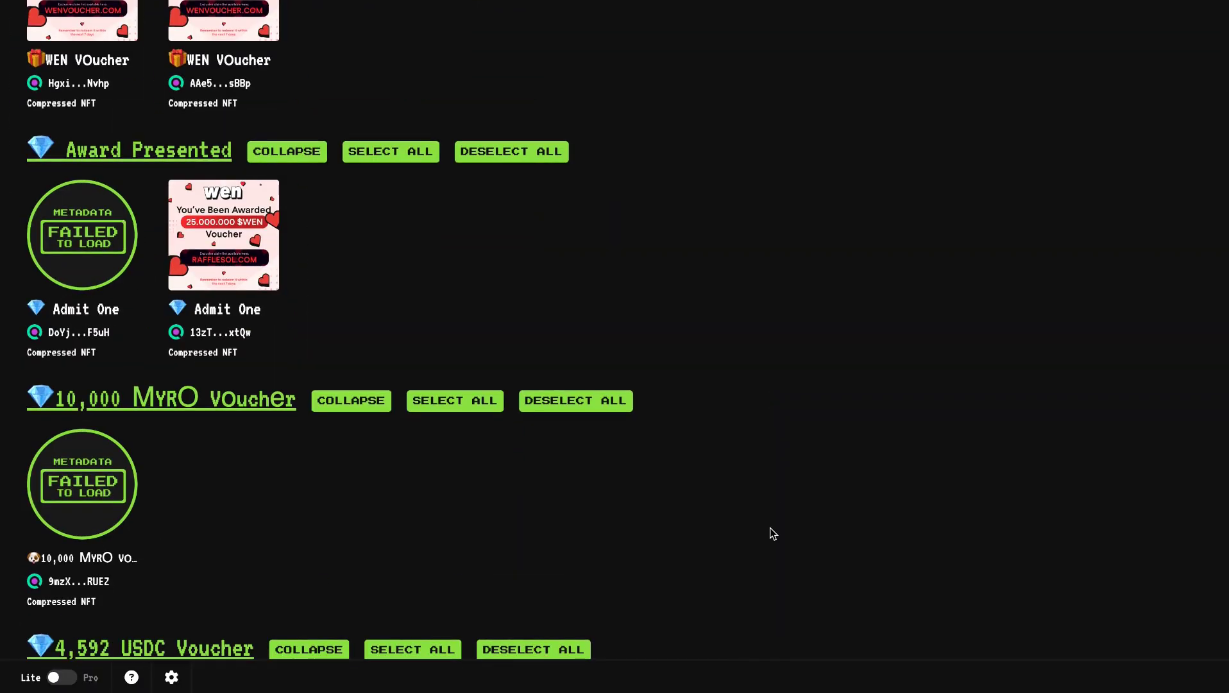
{"action": "scroll", "coordinate": [769, 528], "scroll_direction": "up", "scroll_amount": 3}
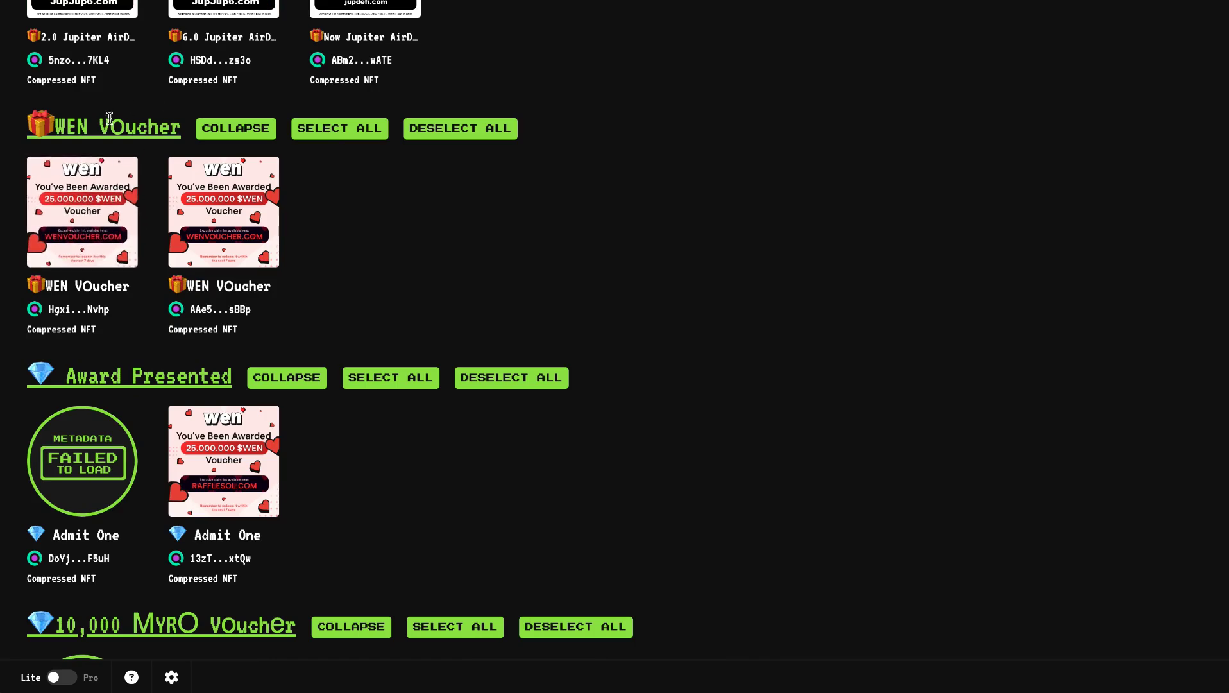
{"action": "scroll", "coordinate": [313, 335], "scroll_direction": "down", "scroll_amount": 15}
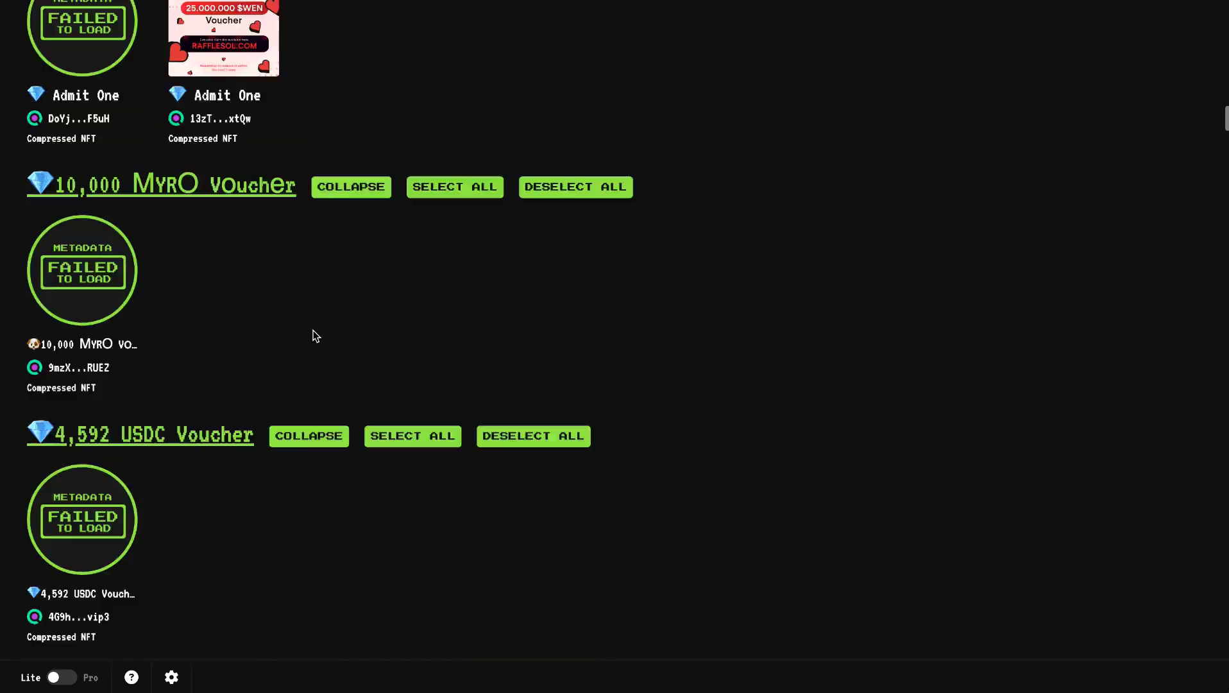
{"action": "key", "text": "Home"}
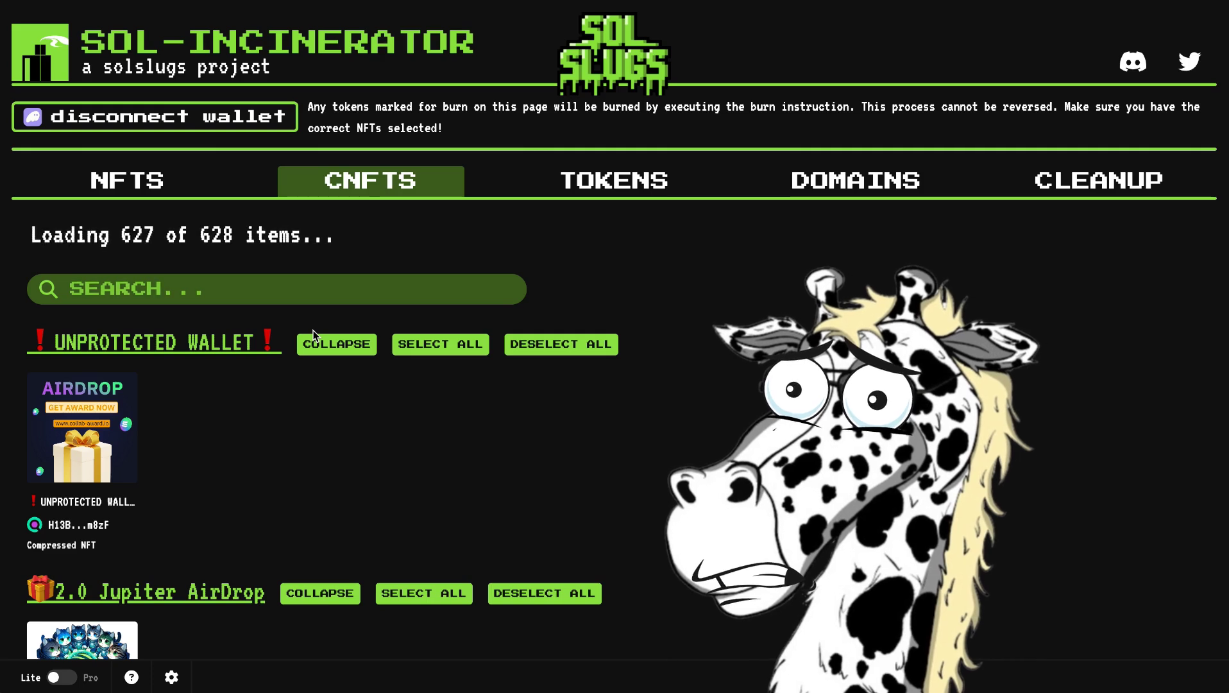
Show the wallet's burnable tokens and skim the list before returning to the top
{"action": "left_click", "coordinate": [621, 185]}
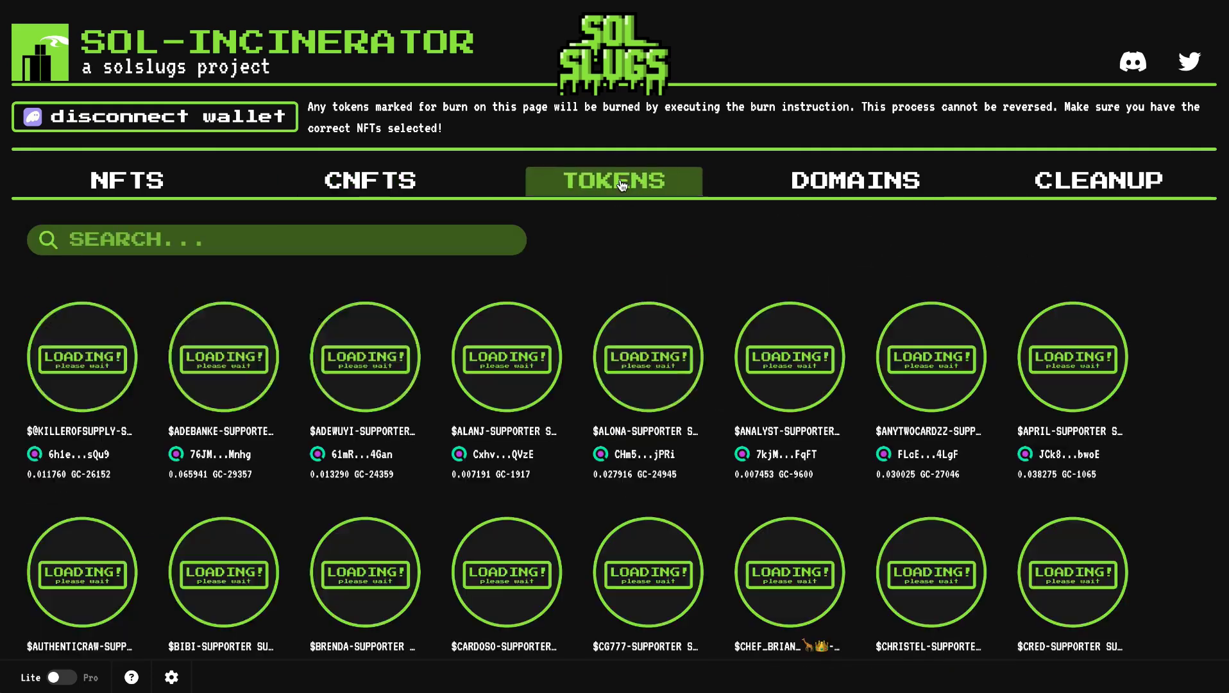
{"action": "scroll", "coordinate": [563, 536], "scroll_direction": "down", "scroll_amount": 8}
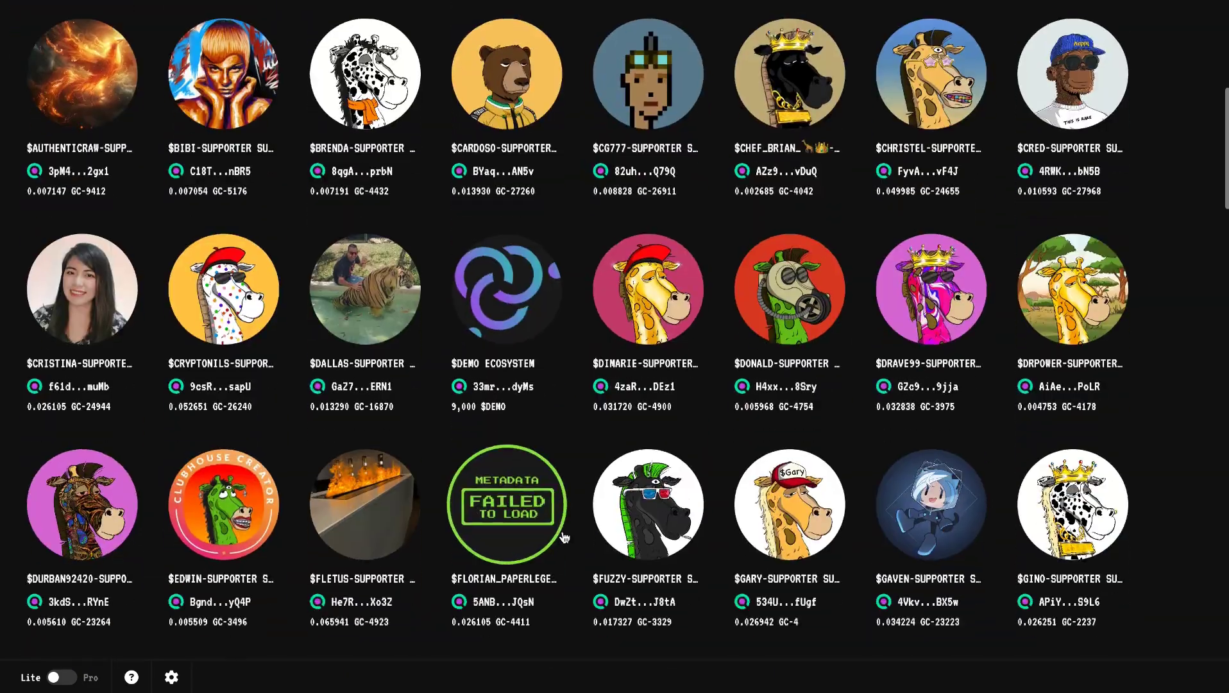
{"action": "scroll", "coordinate": [563, 536], "scroll_direction": "down", "scroll_amount": 20}
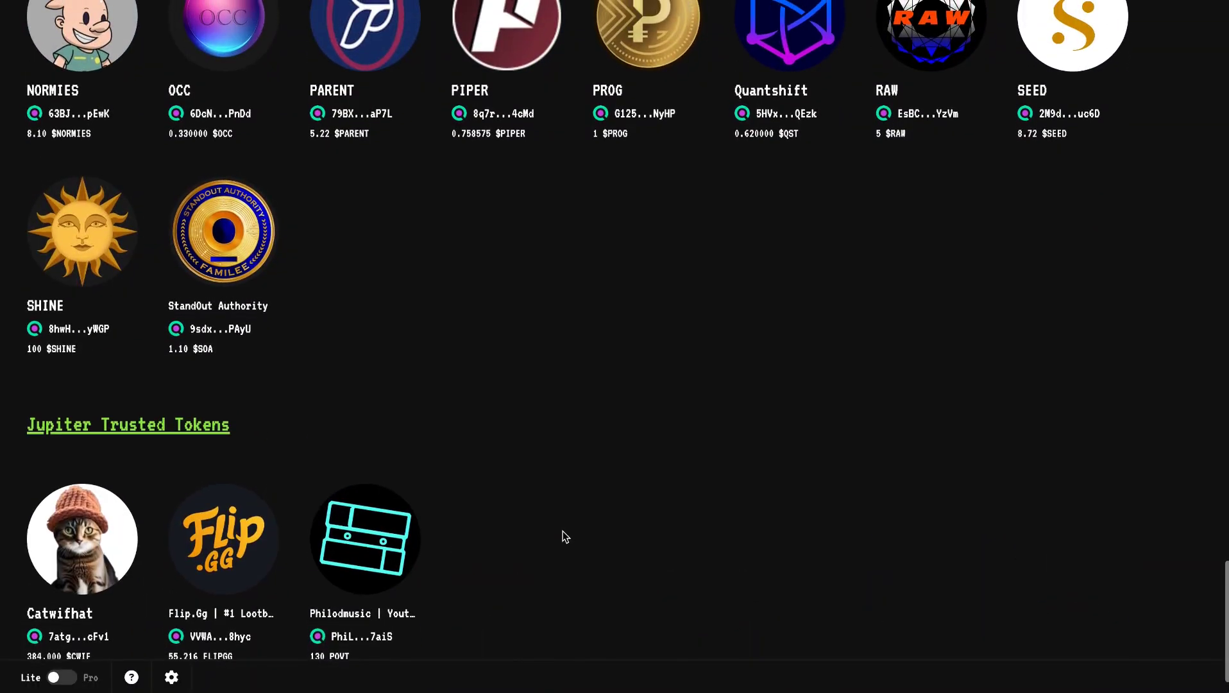
{"action": "key", "text": "Home"}
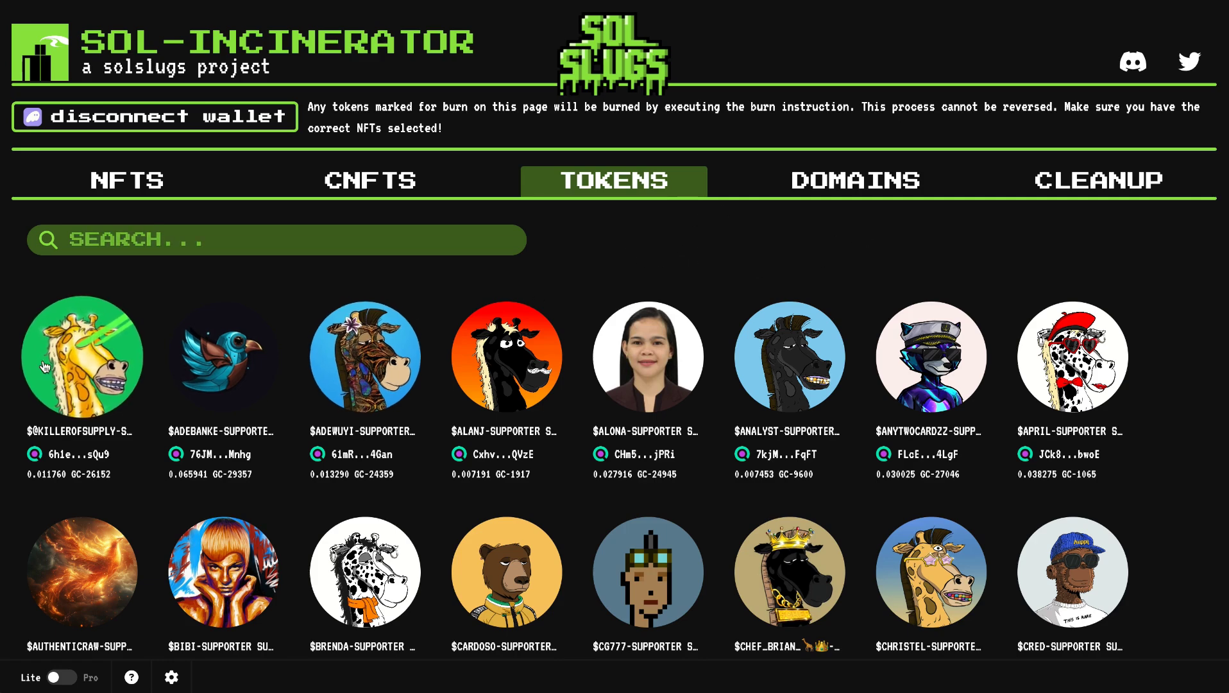
Mark the first row of six supporter tokens for burn
{"action": "left_click", "coordinate": [94, 357]}
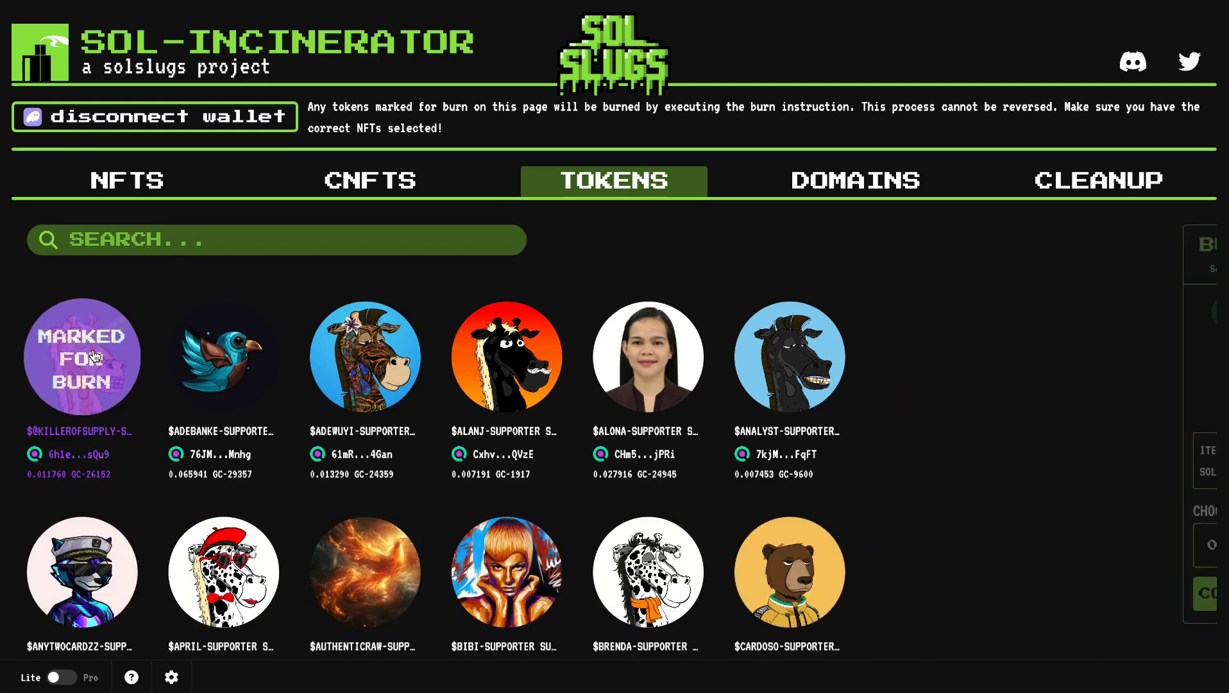
{"action": "left_click", "coordinate": [241, 372]}
{"action": "left_click", "coordinate": [367, 372]}
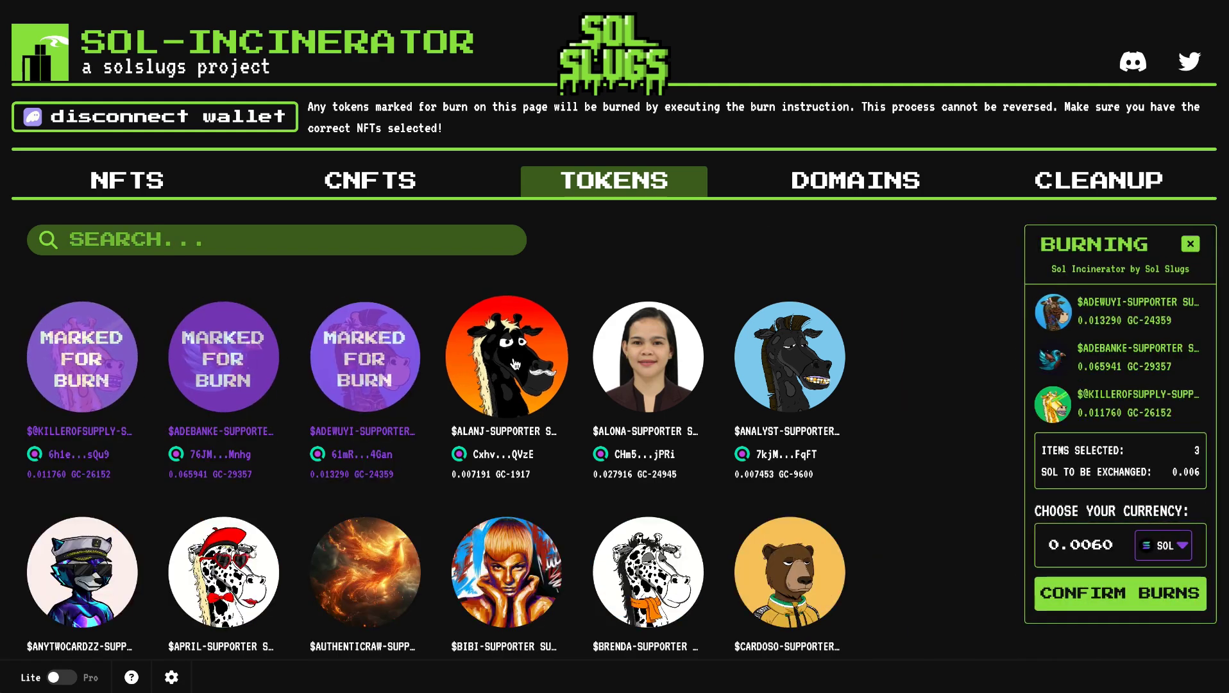
{"action": "left_click", "coordinate": [507, 373]}
{"action": "left_click", "coordinate": [648, 372]}
{"action": "left_click", "coordinate": [755, 375]}
Mark the next row, including AUTHENTICRAW, reaching 103 items for about 0.2055 SOL
{"action": "scroll", "coordinate": [755, 375], "scroll_direction": "down", "scroll_amount": 5}
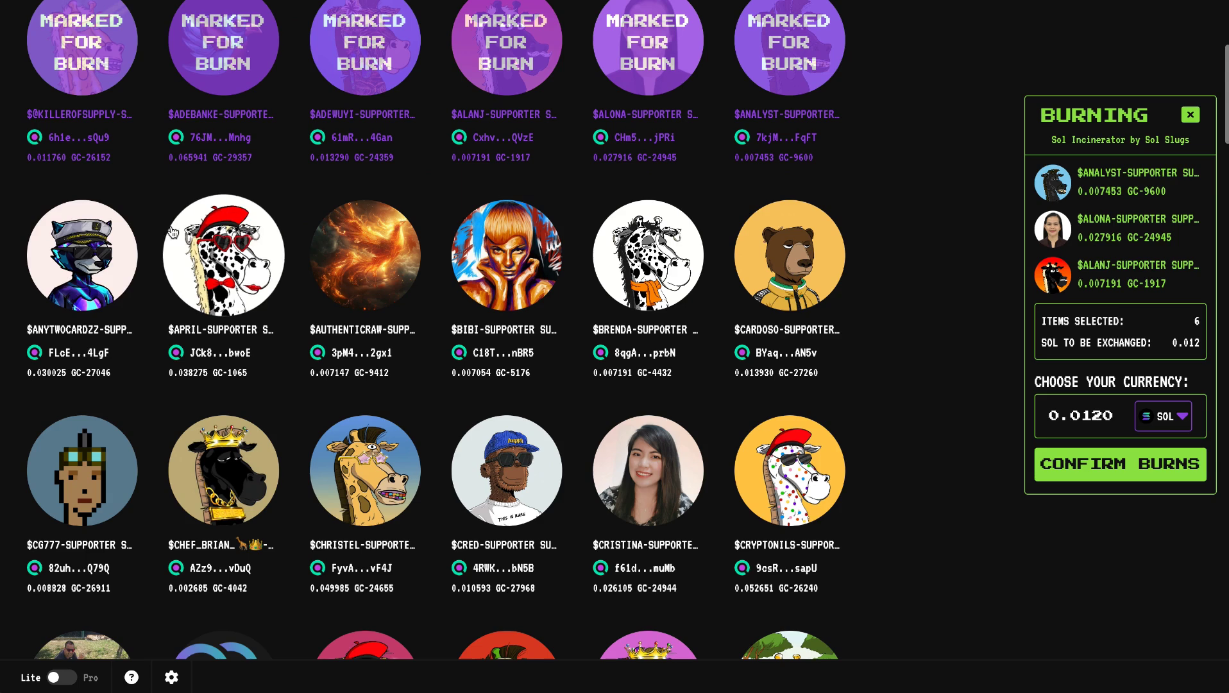
{"action": "left_click", "coordinate": [81, 256]}
{"action": "left_click", "coordinate": [223, 257]}
{"action": "left_click", "coordinate": [321, 271]}
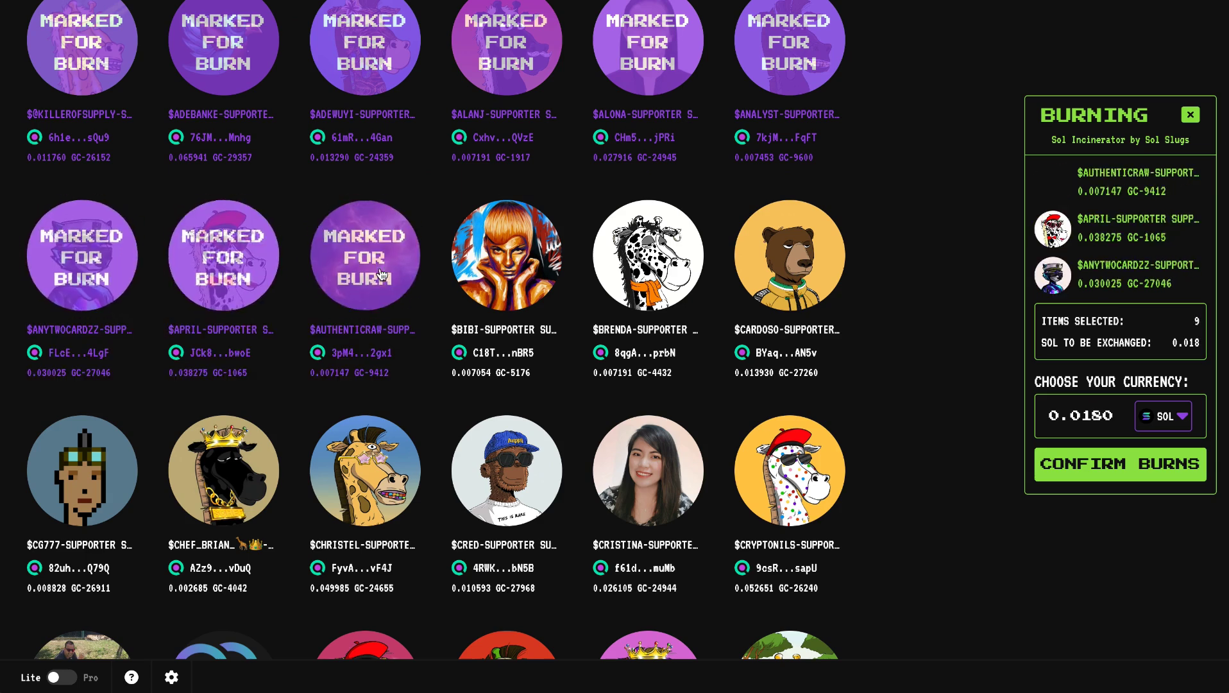
{"action": "left_click", "coordinate": [507, 256]}
{"action": "left_click", "coordinate": [648, 256]}
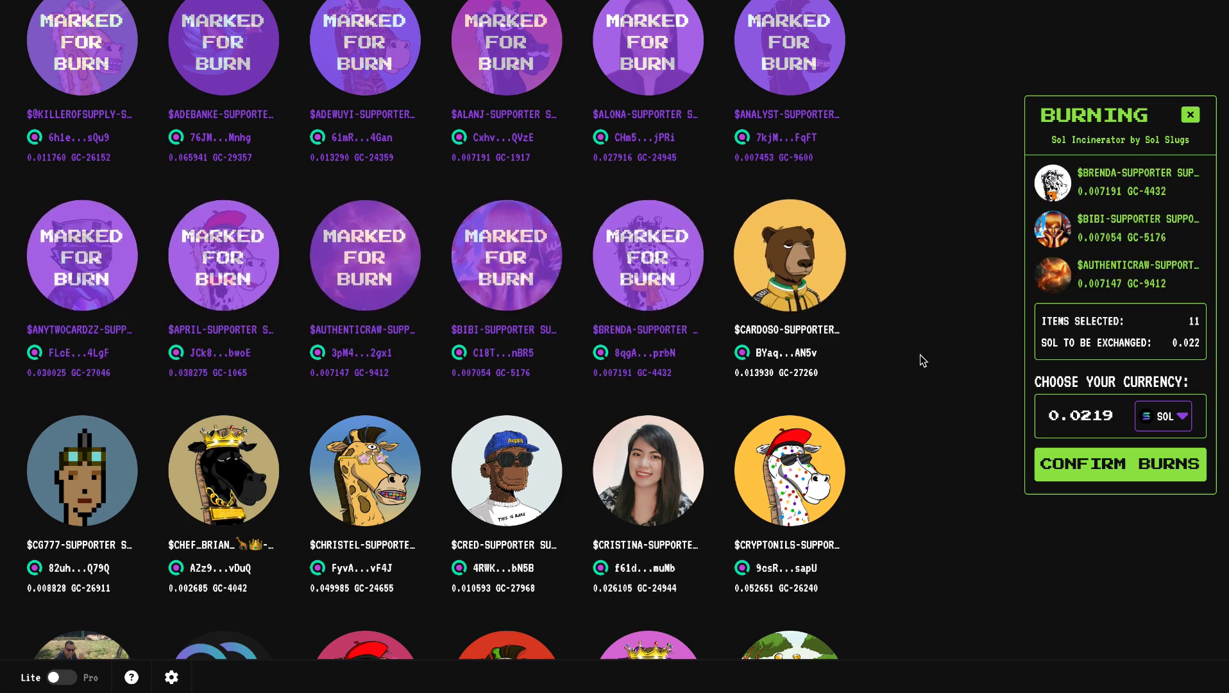
{"action": "left_click", "coordinate": [805, 282]}
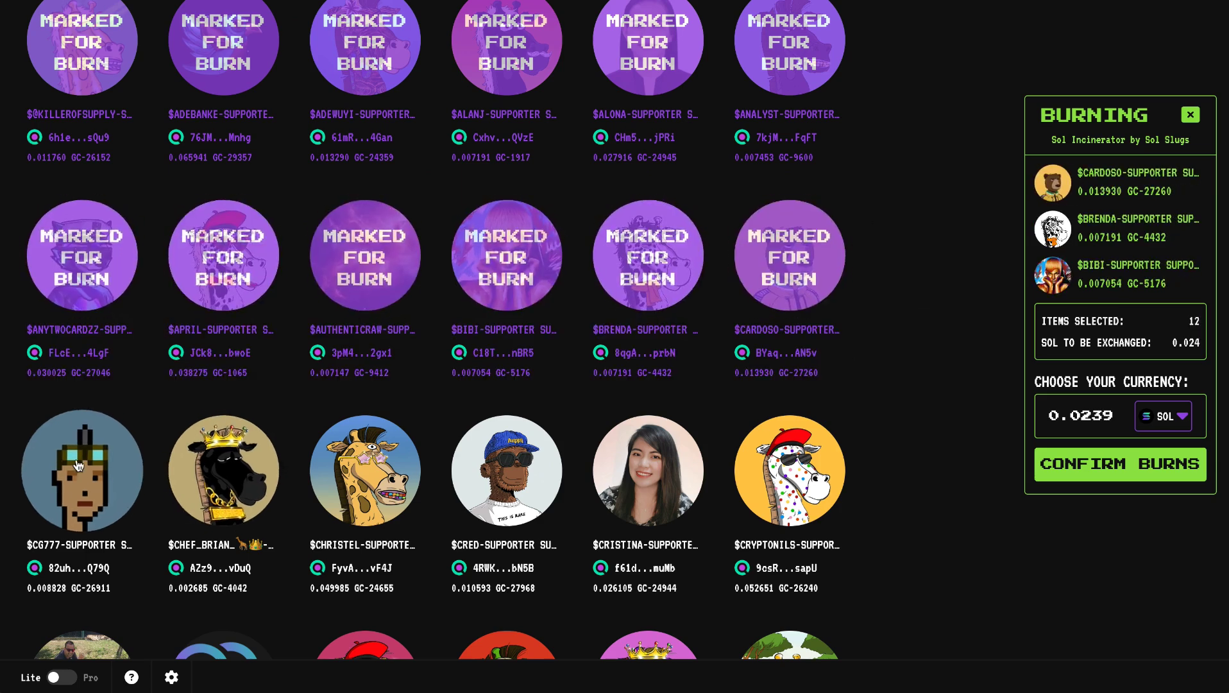
{"action": "scroll", "coordinate": [78, 466], "scroll_direction": "up", "scroll_amount": 1}
{"action": "scroll", "coordinate": [65, 275], "scroll_direction": "down", "scroll_amount": 4}
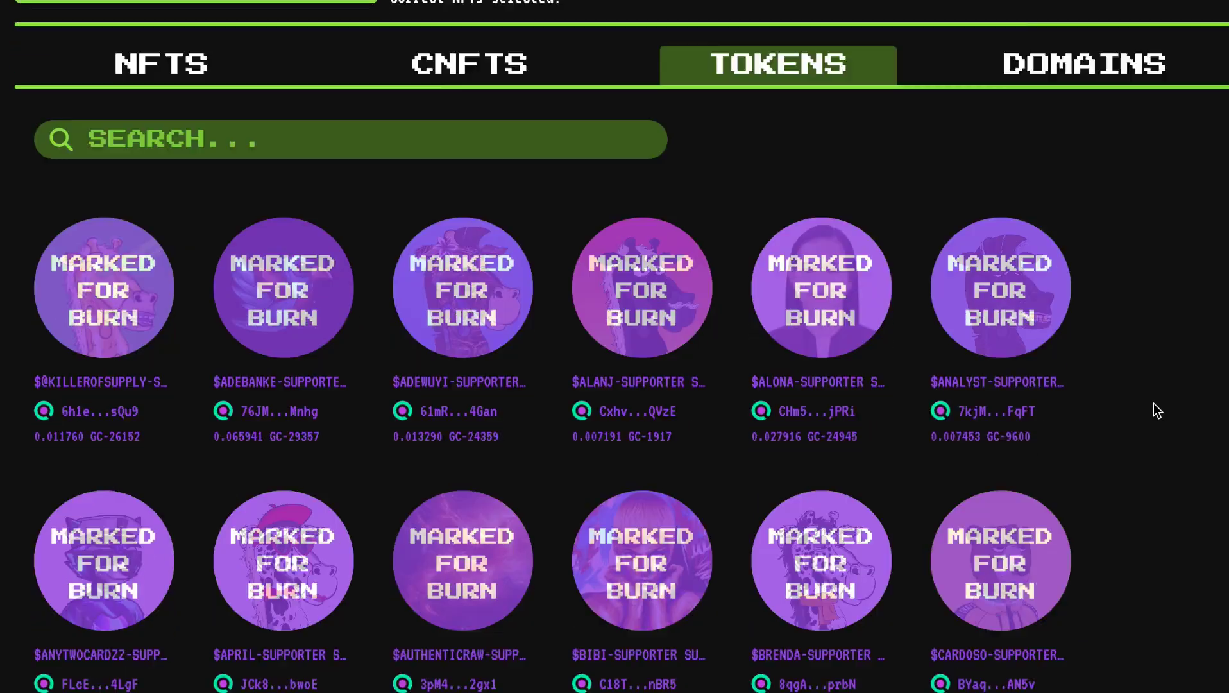
{"action": "scroll", "coordinate": [1155, 404], "scroll_direction": "down", "scroll_amount": 4}
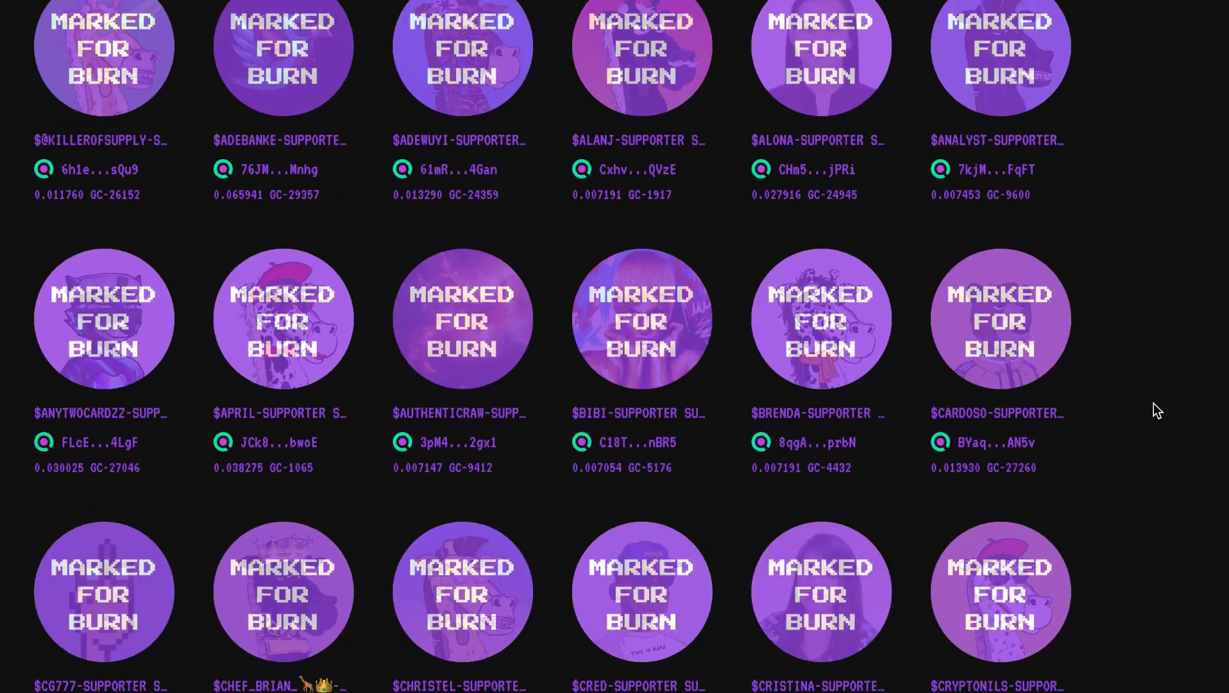
{"action": "scroll", "coordinate": [1155, 404], "scroll_direction": "up", "scroll_amount": 5}
{"action": "scroll", "coordinate": [1155, 402], "scroll_direction": "down", "scroll_amount": 1}
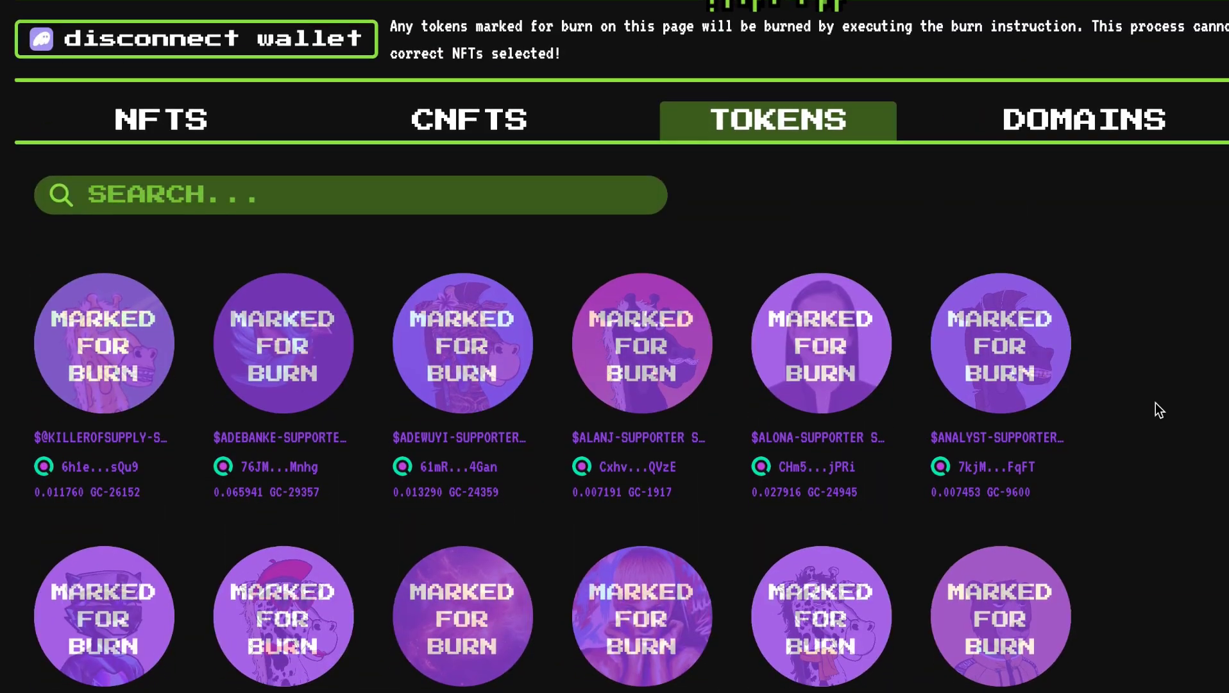
{"action": "scroll", "coordinate": [84, 257], "scroll_direction": "down", "scroll_amount": 2}
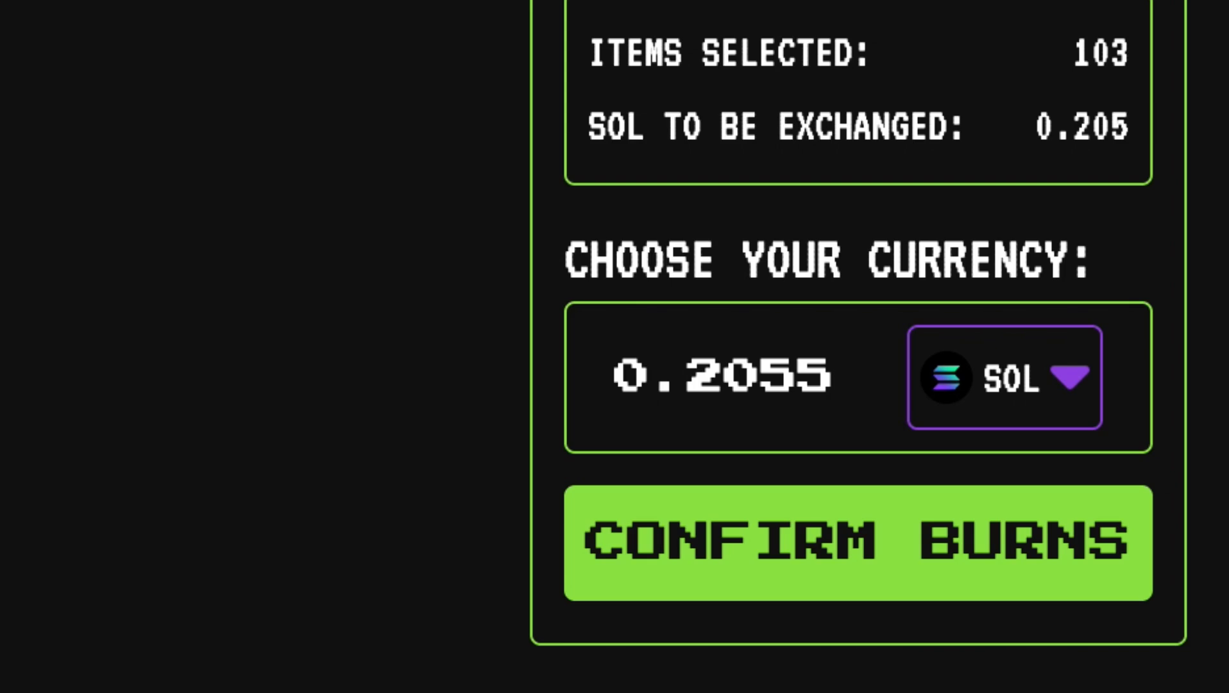
Set the payout currency to $GARY, found by search, after briefly trying USDC
{"action": "left_click", "coordinate": [970, 411]}
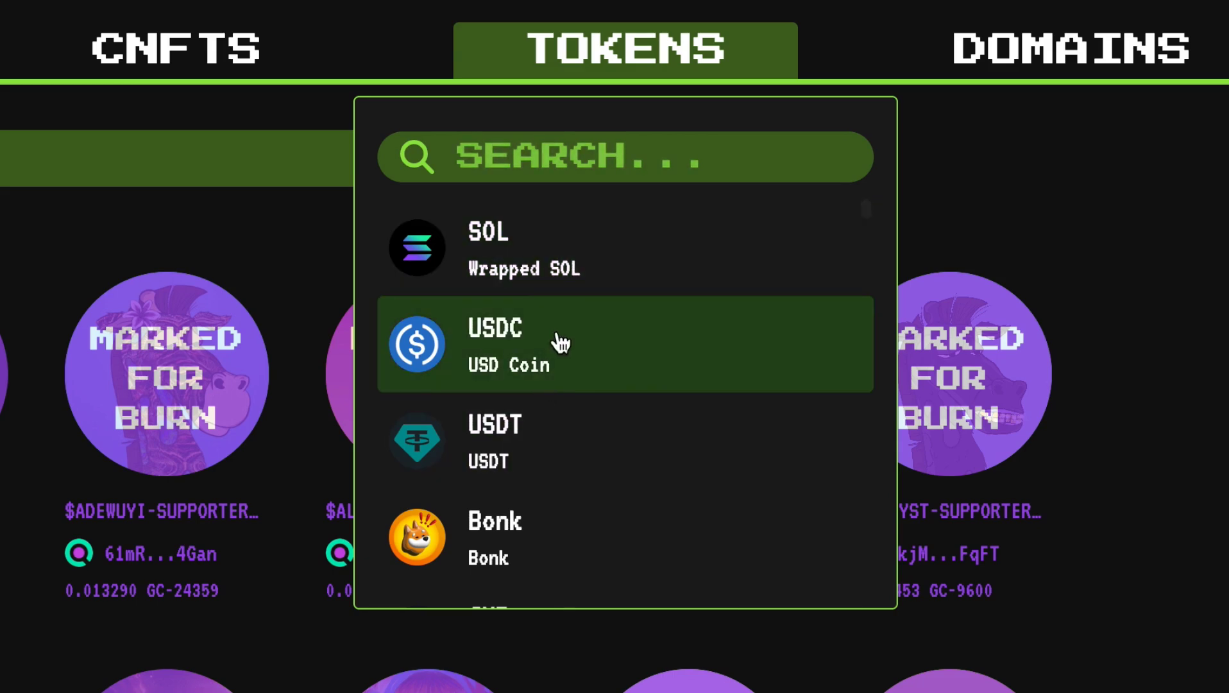
{"action": "left_click", "coordinate": [559, 341]}
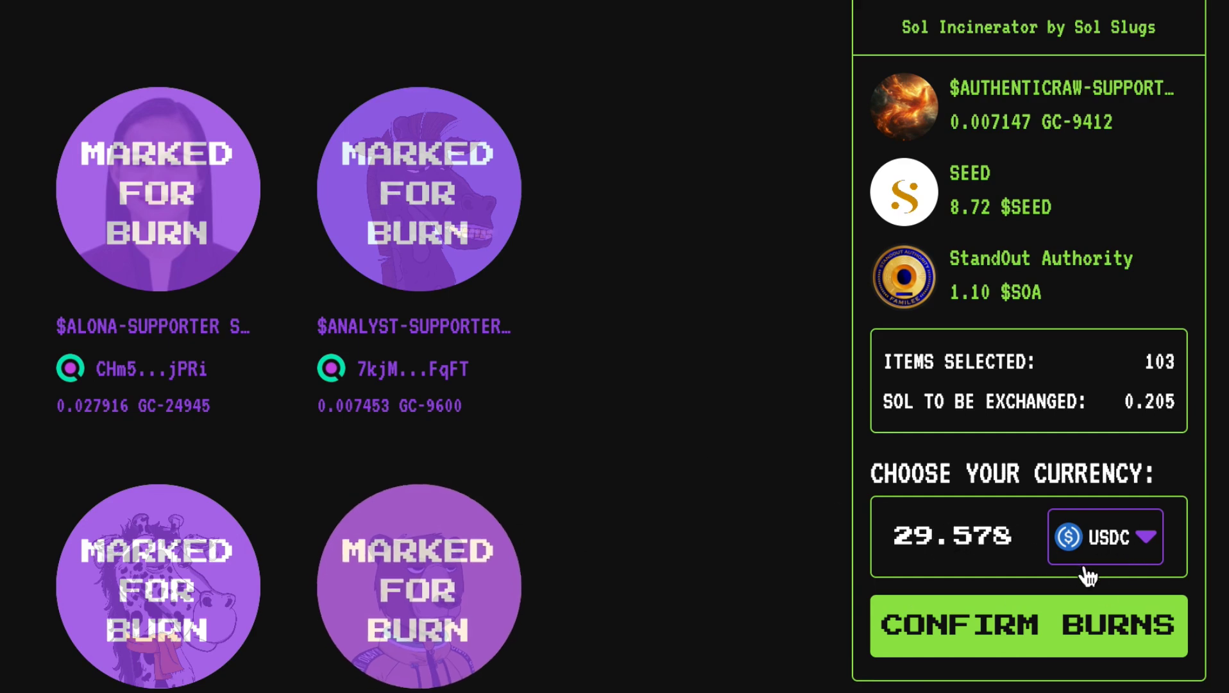
{"action": "left_click", "coordinate": [1141, 550]}
{"action": "scroll", "coordinate": [411, 310], "scroll_direction": "down", "scroll_amount": 10}
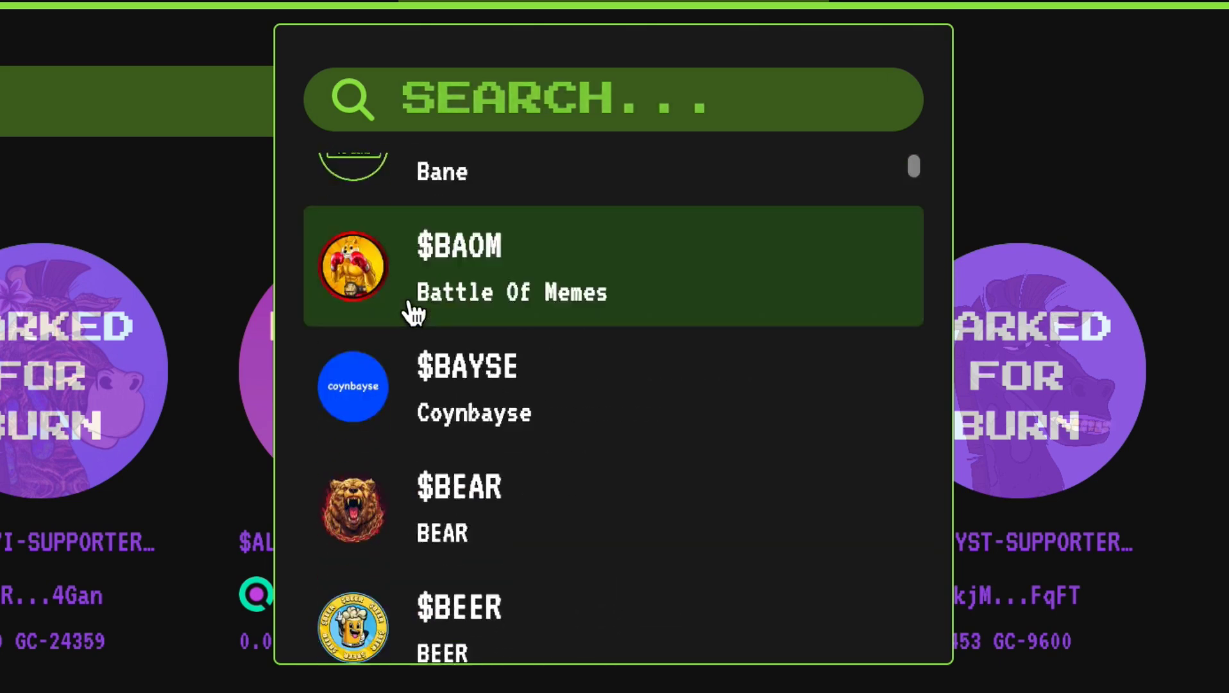
{"action": "left_click", "coordinate": [417, 96]}
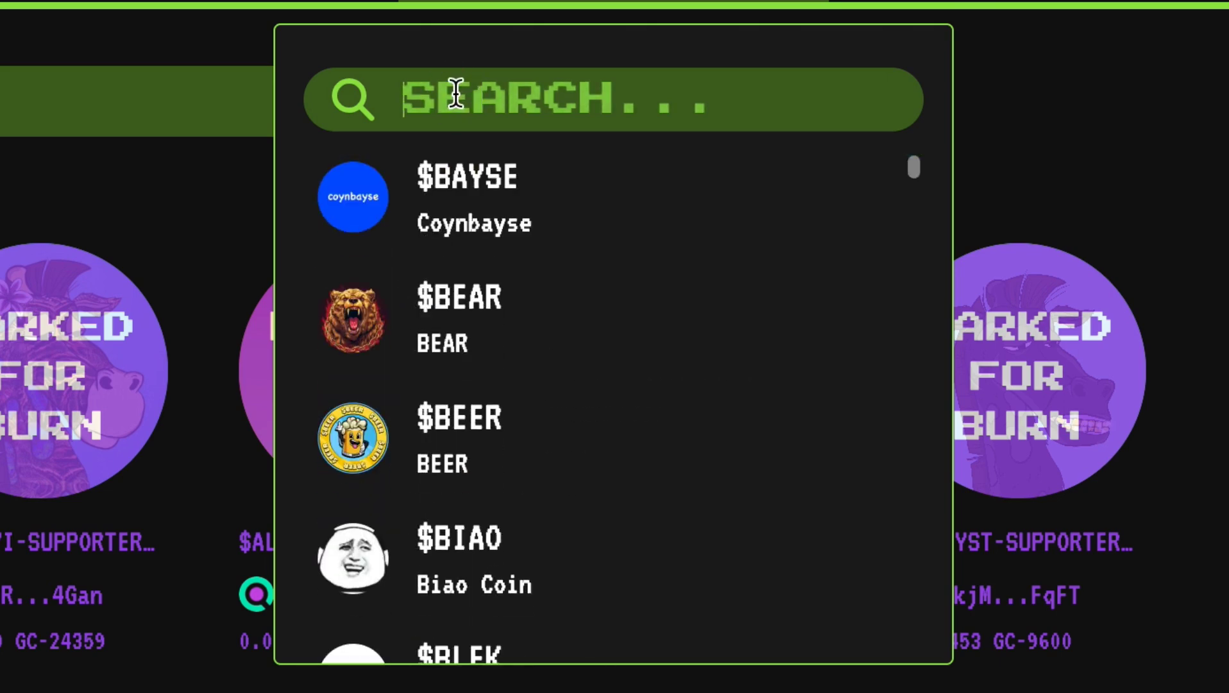
{"action": "type", "text": "$GARY"}
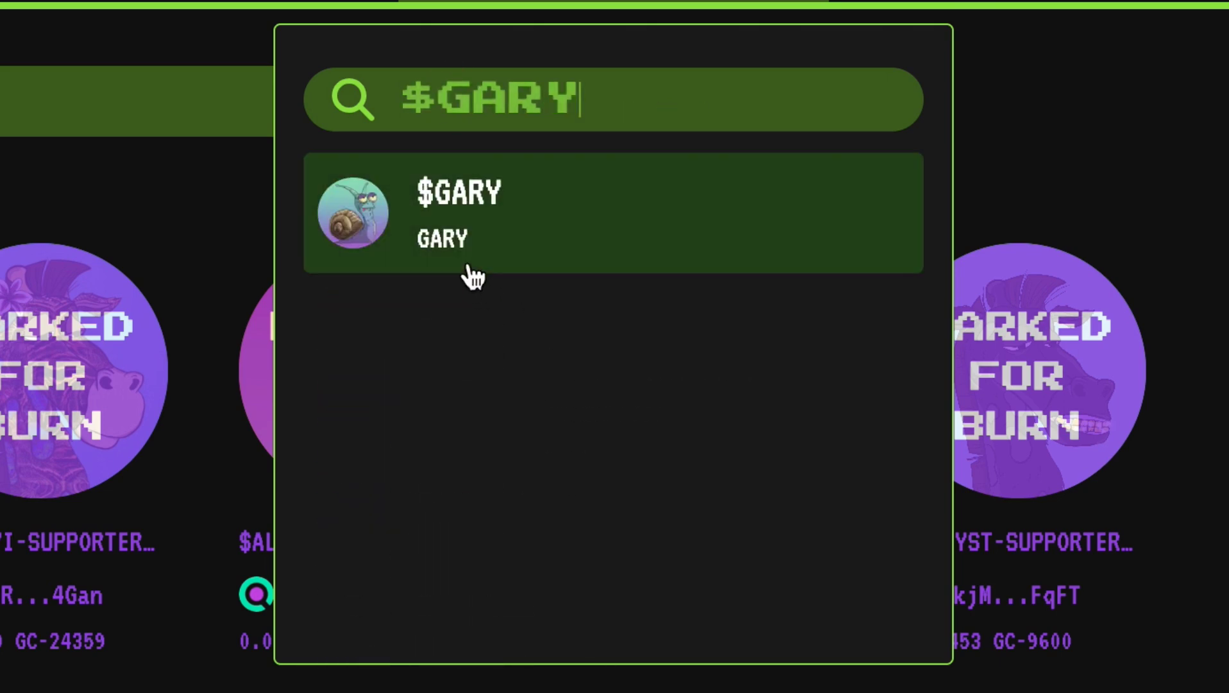
{"action": "left_click", "coordinate": [443, 238]}
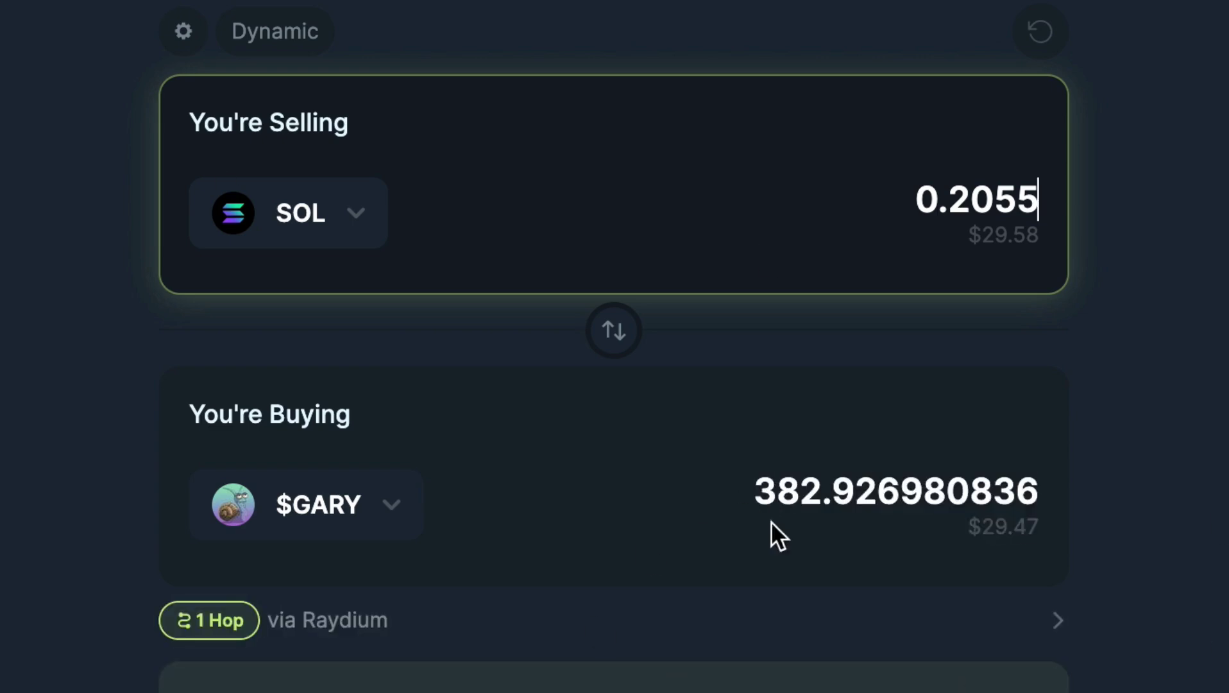
Highlight Jupiter's quote of about 382.93 $GARY for 0.2055 SOL to compare
{"action": "left_click_drag", "start_coordinate": [752, 493], "coordinate": [1206, 488]}
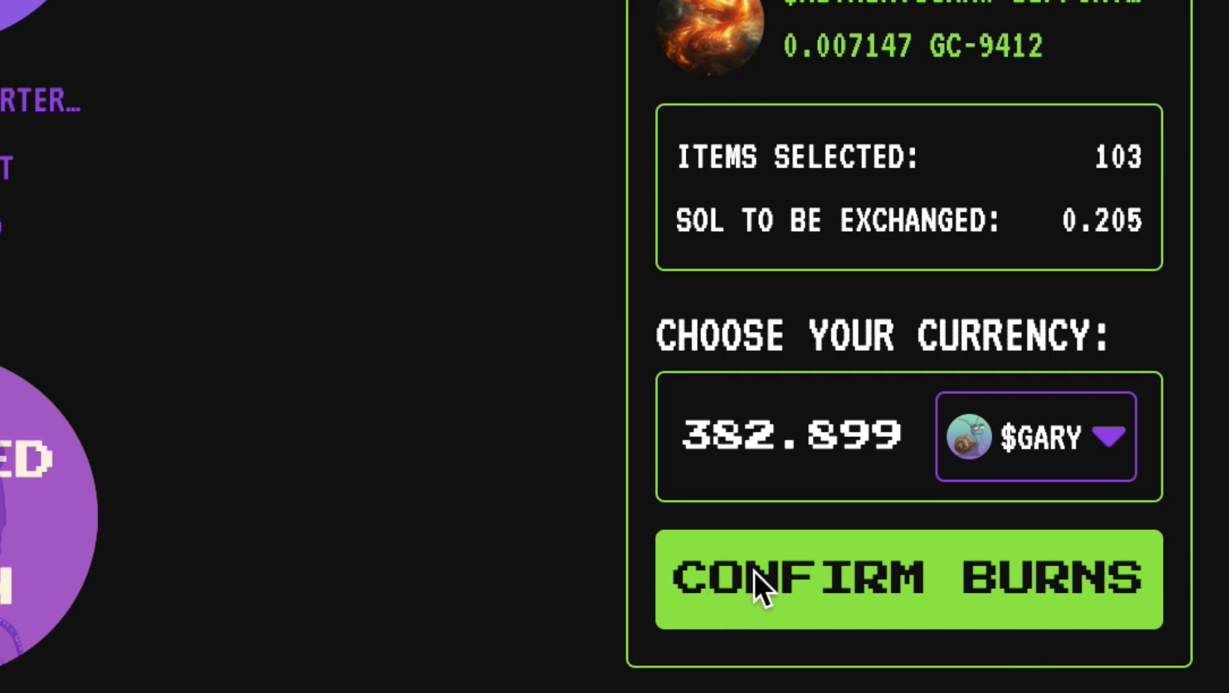
Confirm the 103-item burn summary and send it to the wallet for approval
{"action": "left_click", "coordinate": [953, 589]}
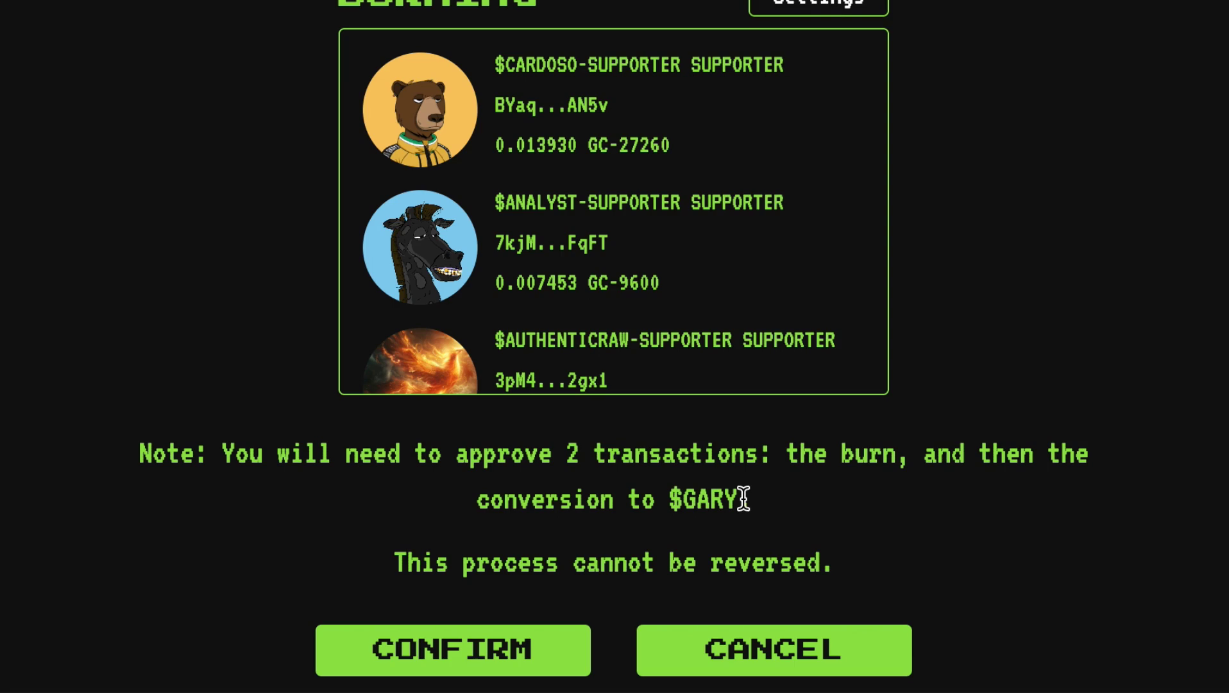
{"action": "left_click", "coordinate": [453, 650]}
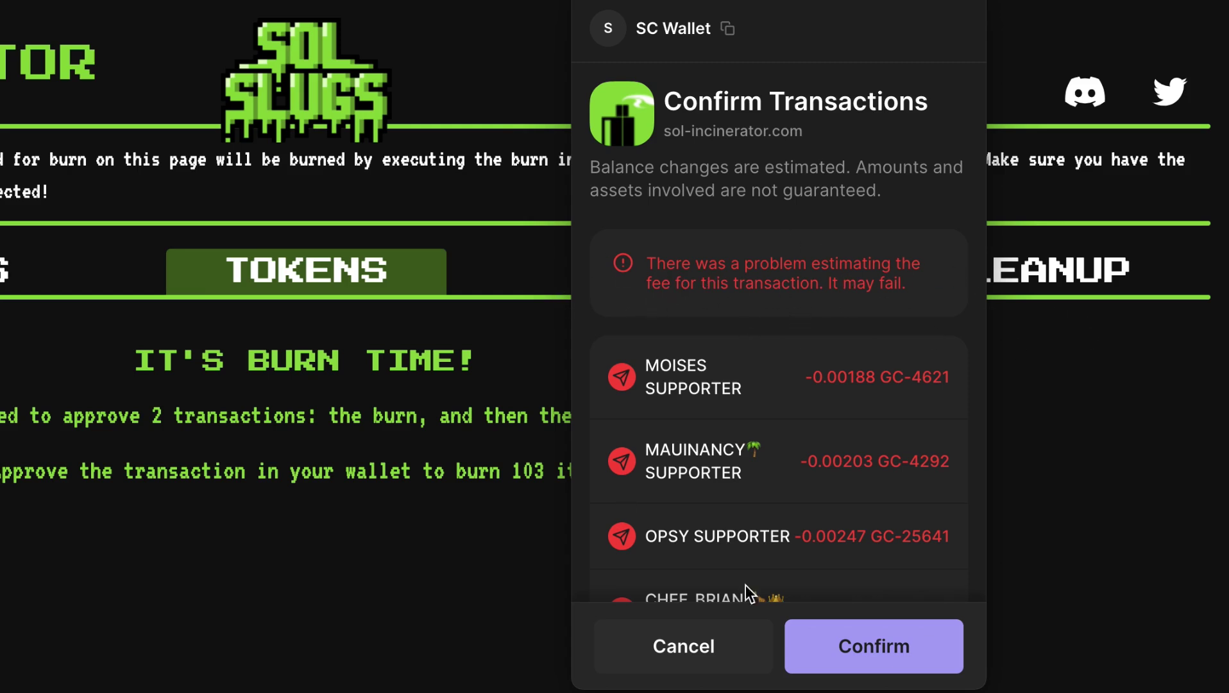
Reject the 103-token request, select 50 tokens and choose $GARY payout (186.328)
{"action": "left_click", "coordinate": [661, 659]}
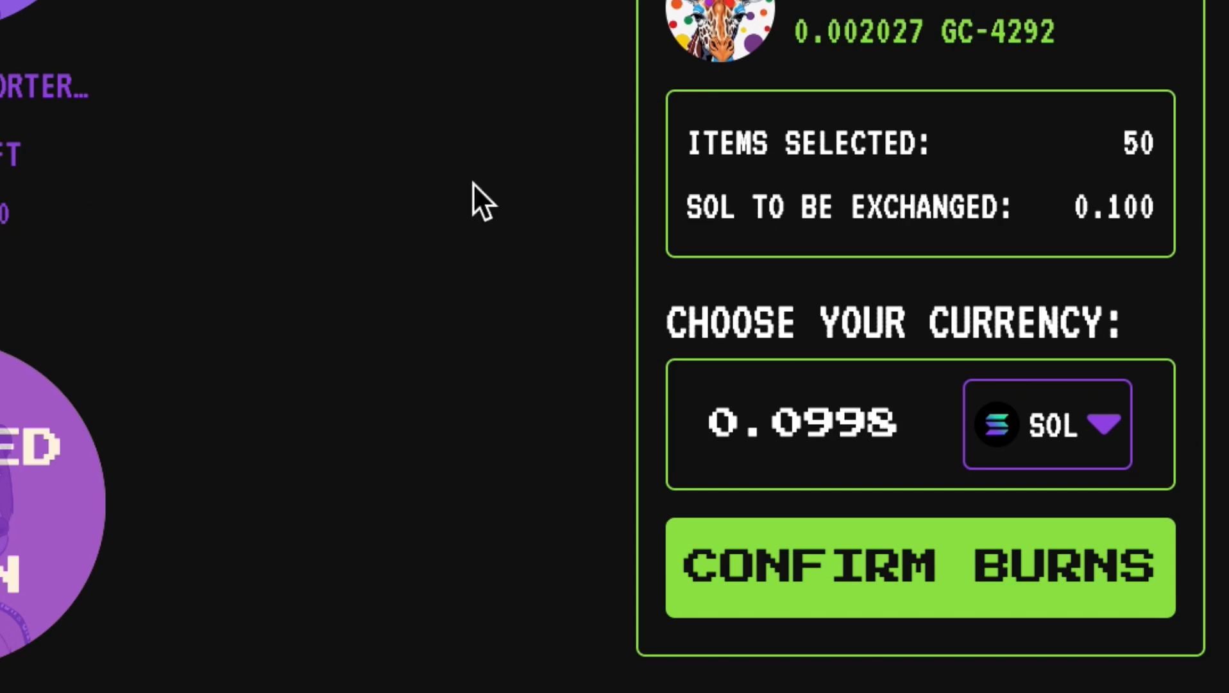
{"action": "left_click", "coordinate": [1015, 423]}
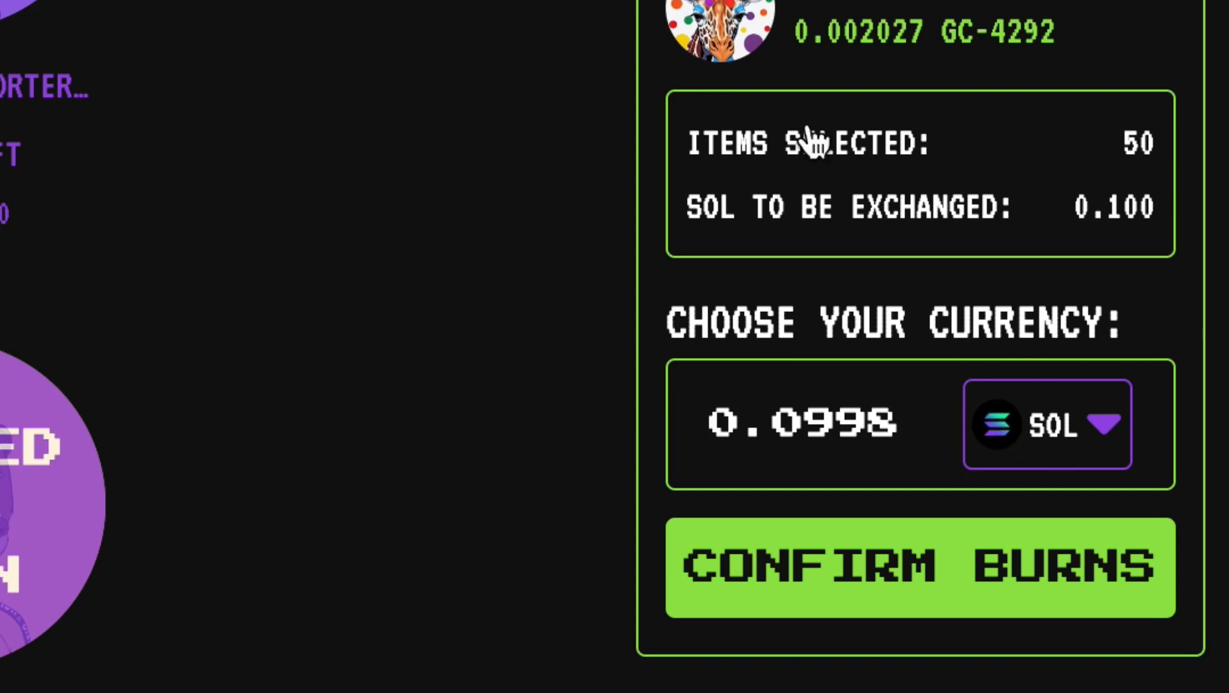
{"action": "left_click", "coordinate": [1068, 396]}
{"action": "type", "text": "GARY"}
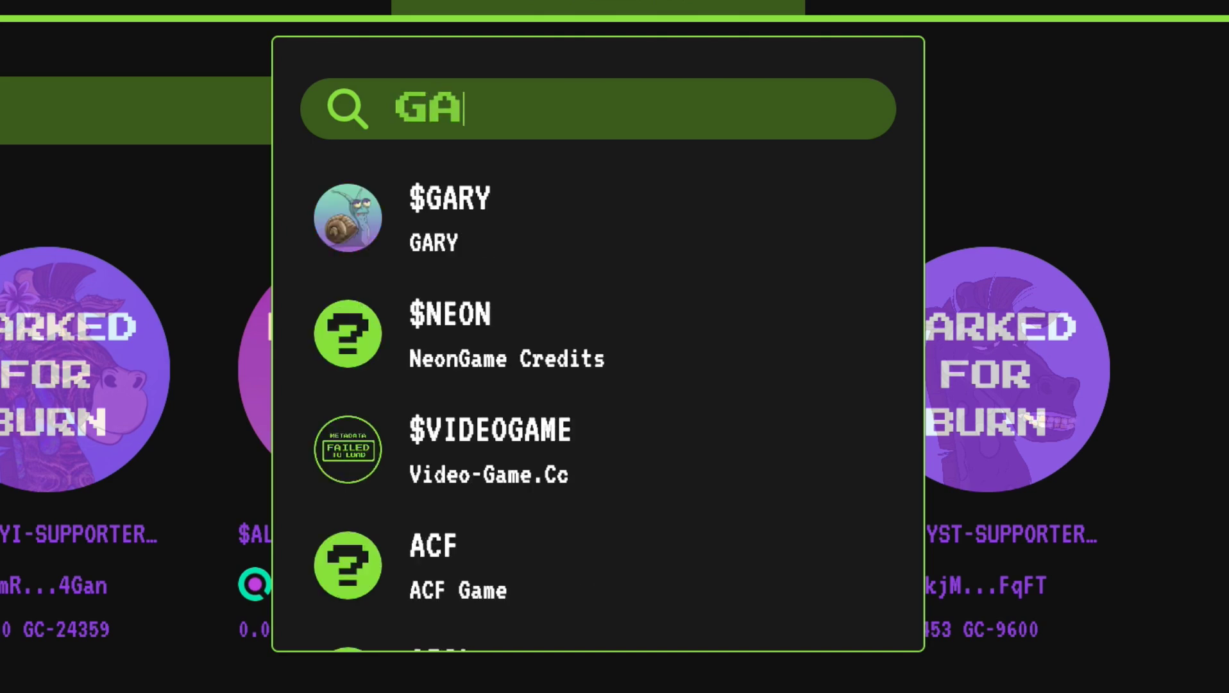
{"action": "left_click", "coordinate": [438, 210]}
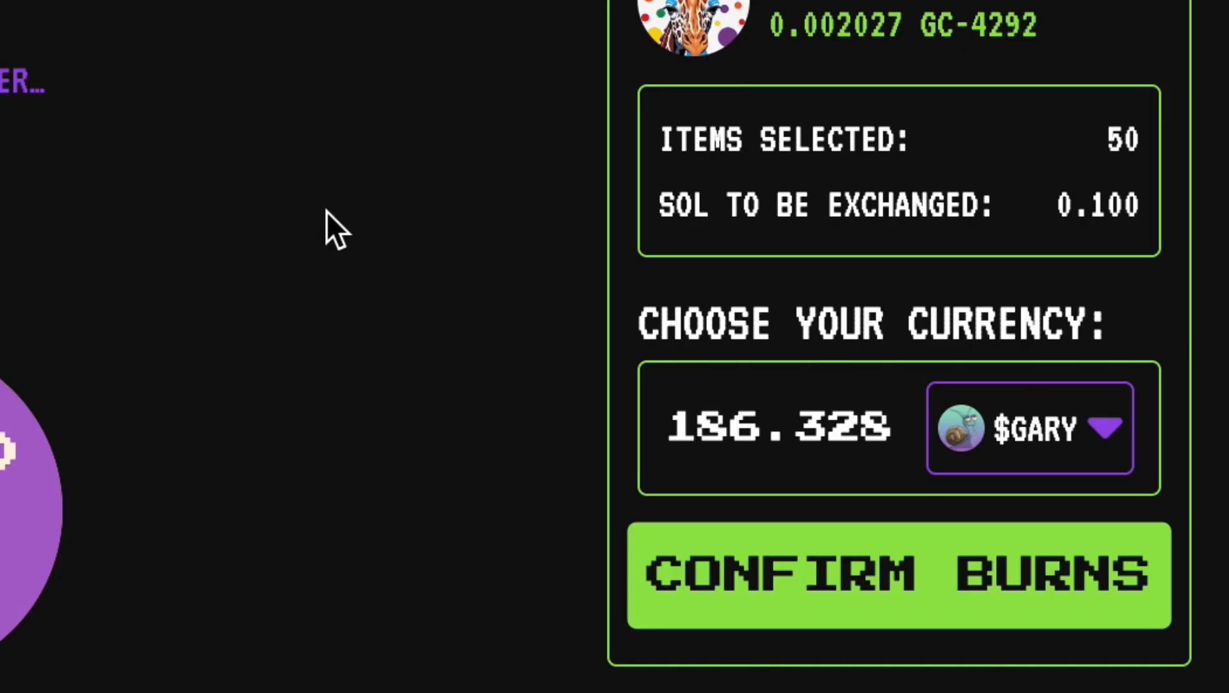
Confirm the 50-item burn and approve it in the wallet, queuing 0.09975 SOL for 186.32826 $GARY
{"action": "left_click", "coordinate": [843, 617]}
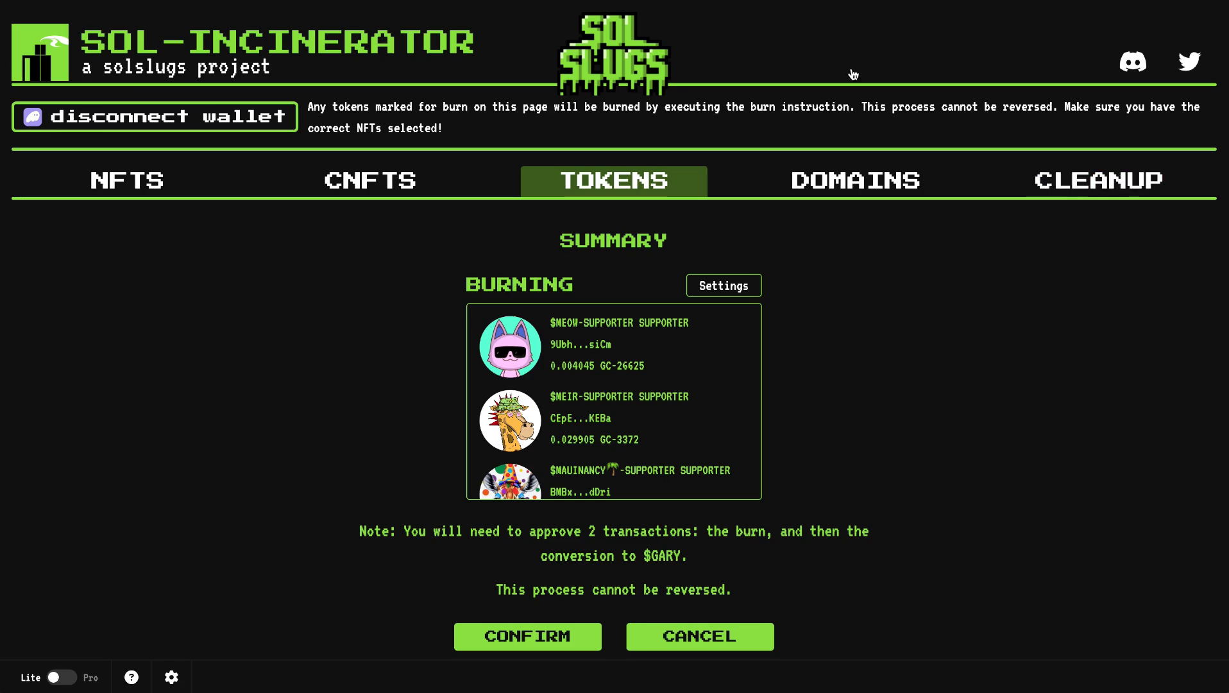
{"action": "left_click", "coordinate": [530, 649]}
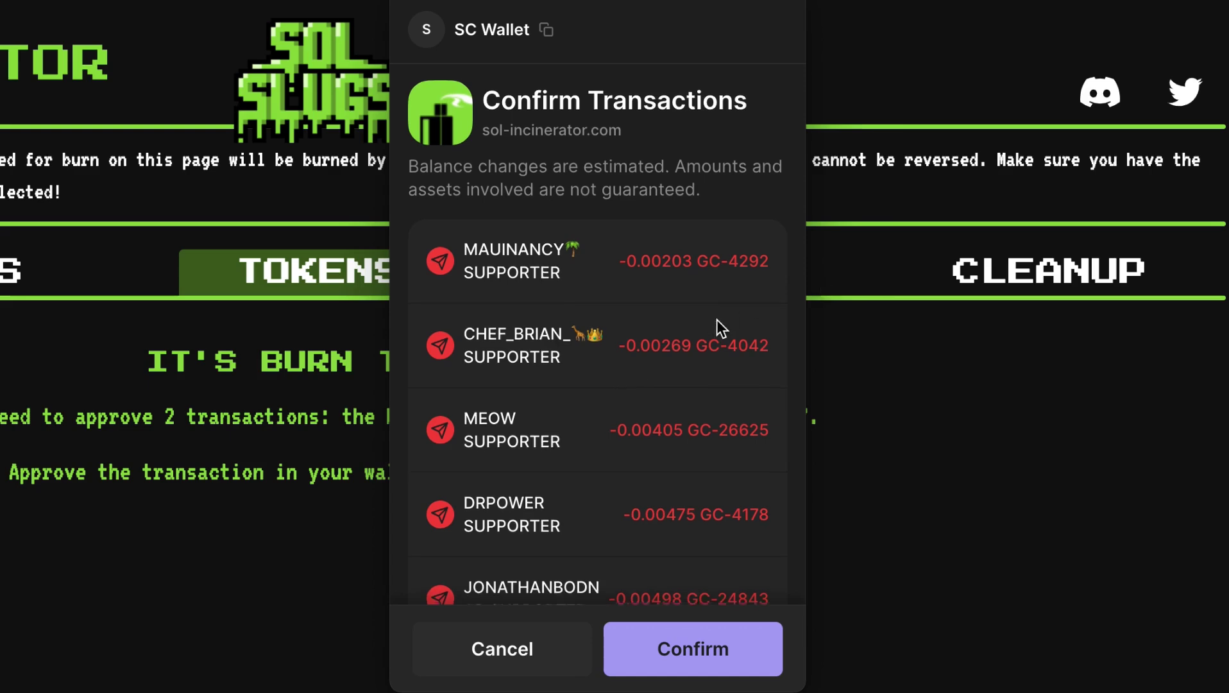
{"action": "scroll", "coordinate": [717, 319], "scroll_direction": "down", "scroll_amount": 20}
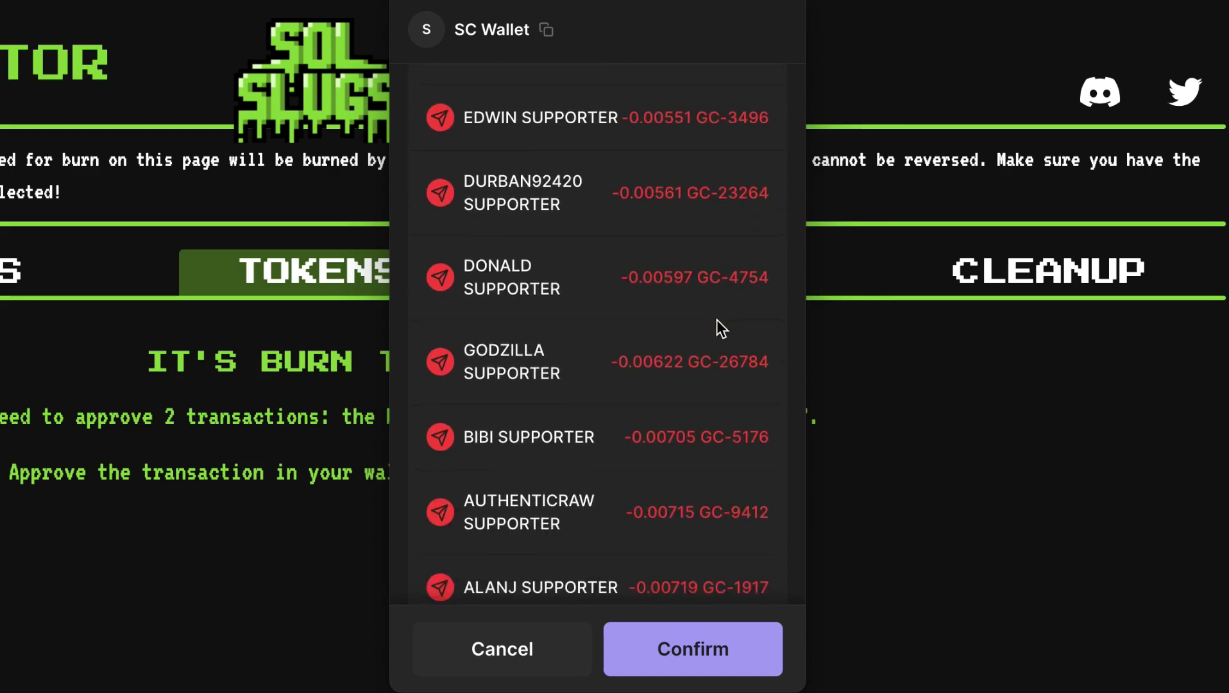
{"action": "scroll", "coordinate": [717, 319], "scroll_direction": "down", "scroll_amount": 20}
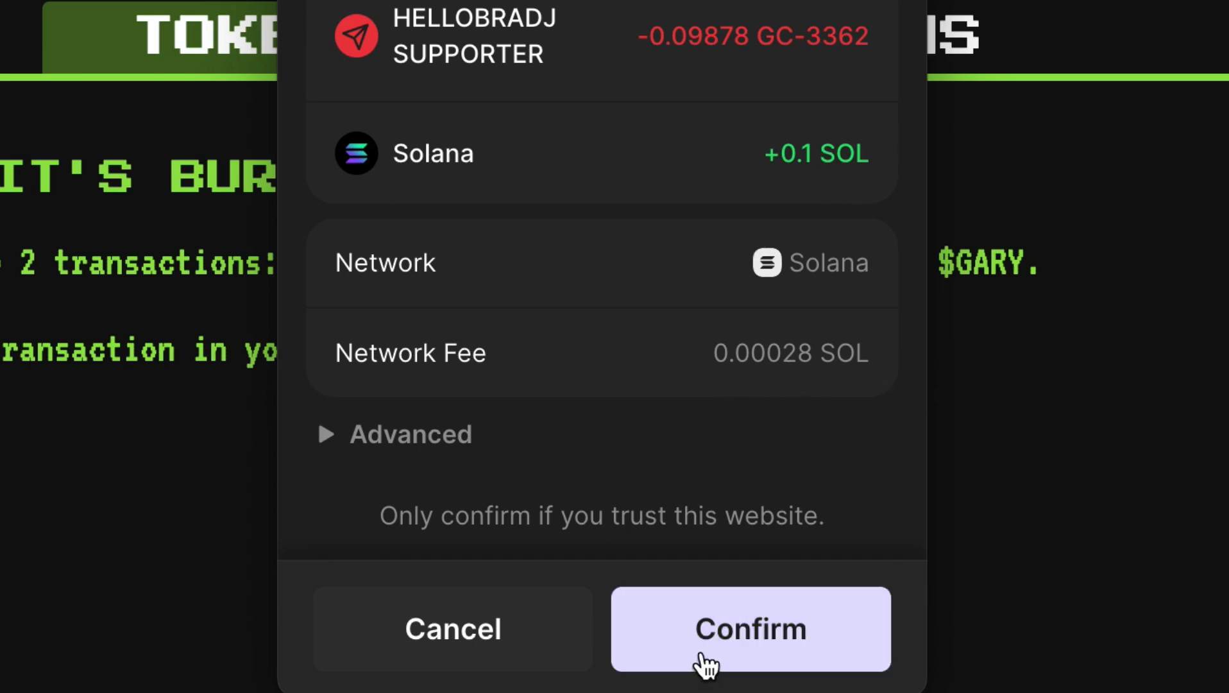
{"action": "left_click", "coordinate": [703, 660]}
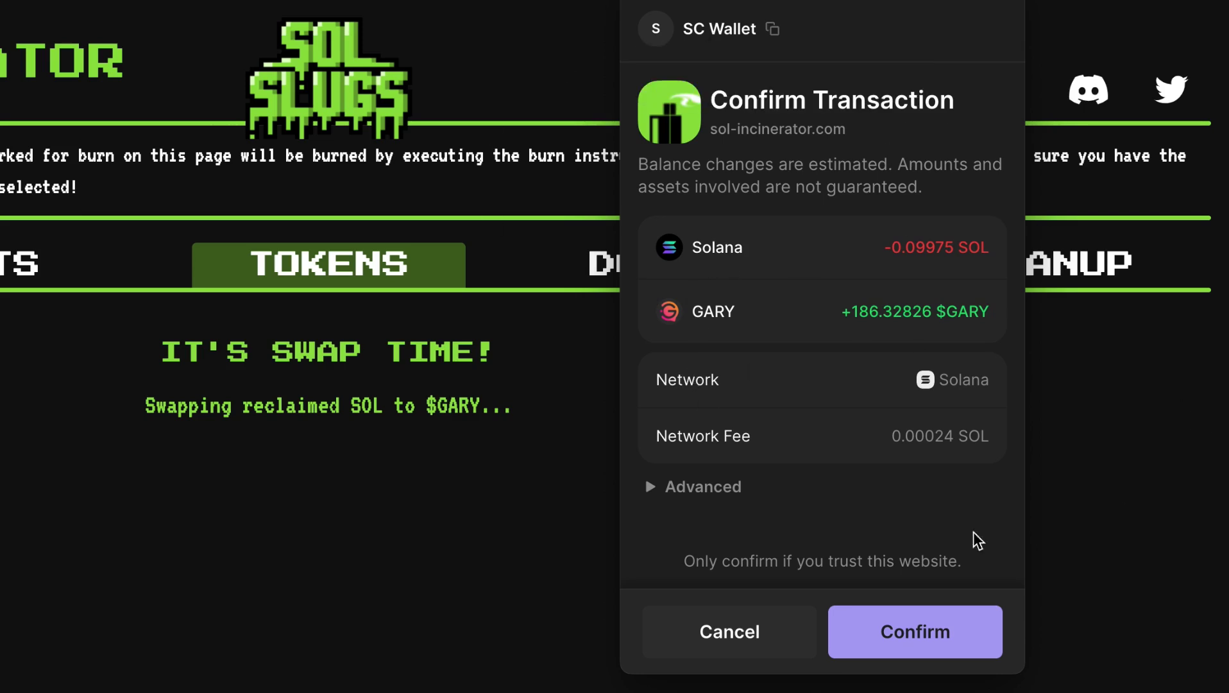
Approve the wallet swap of reclaimed SOL into 186.32826 $GARY to complete the burn
{"action": "left_click", "coordinate": [916, 650]}
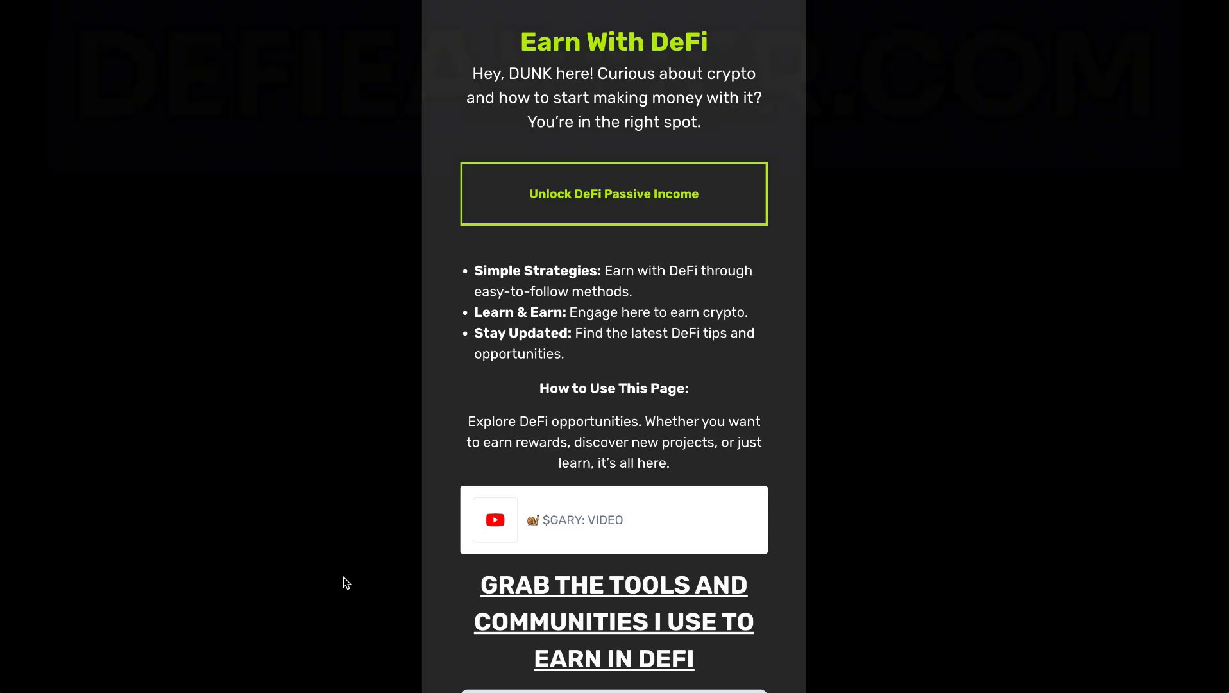
{"action": "scroll", "coordinate": [343, 576], "scroll_direction": "down", "scroll_amount": 3}
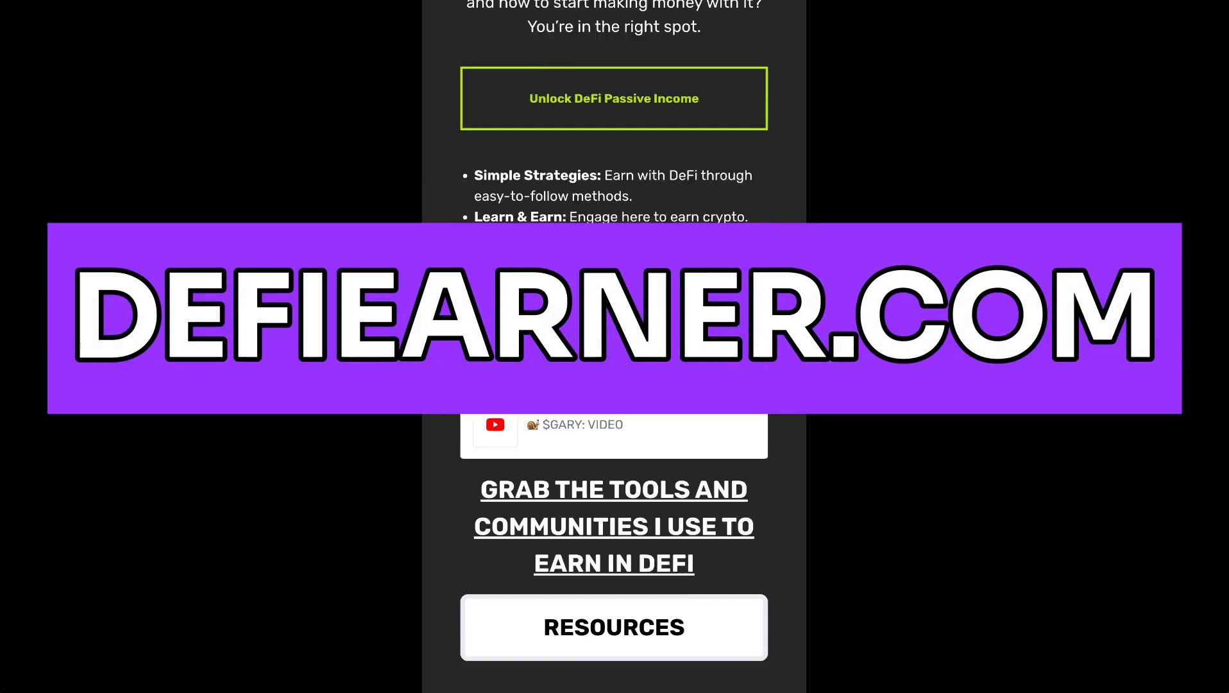